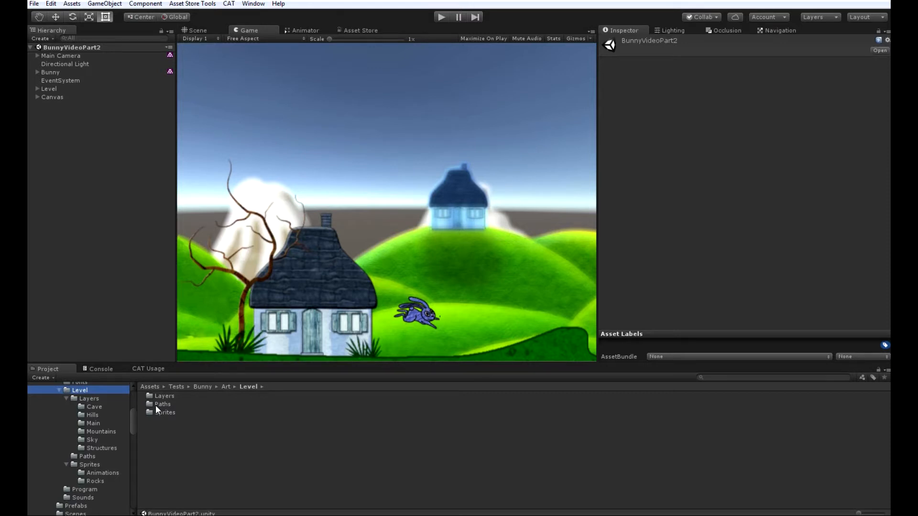
Add a Set Bool Animation Param action and a Delayed Action to the Bunny's Dead state
click(37, 73)
click(60, 97)
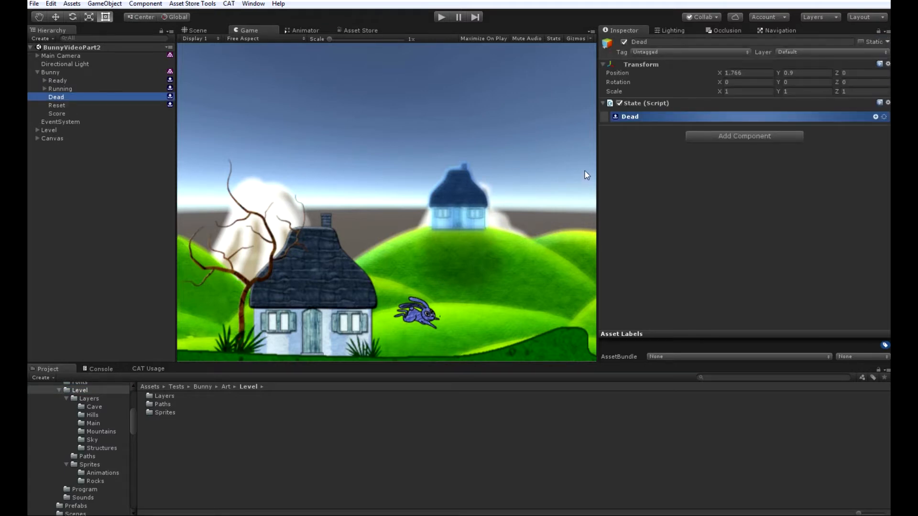
click(874, 117)
click(731, 157)
double_click(774, 164)
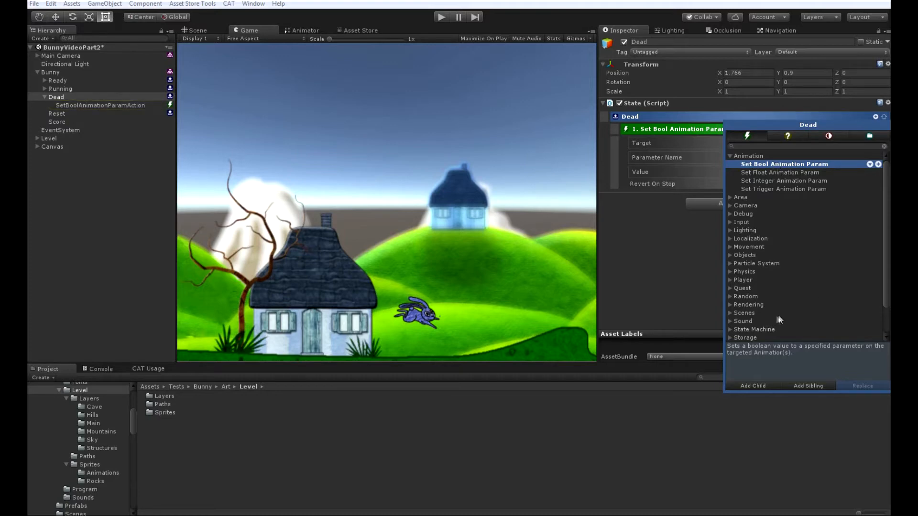
scroll(776, 315, down, 2)
click(729, 329)
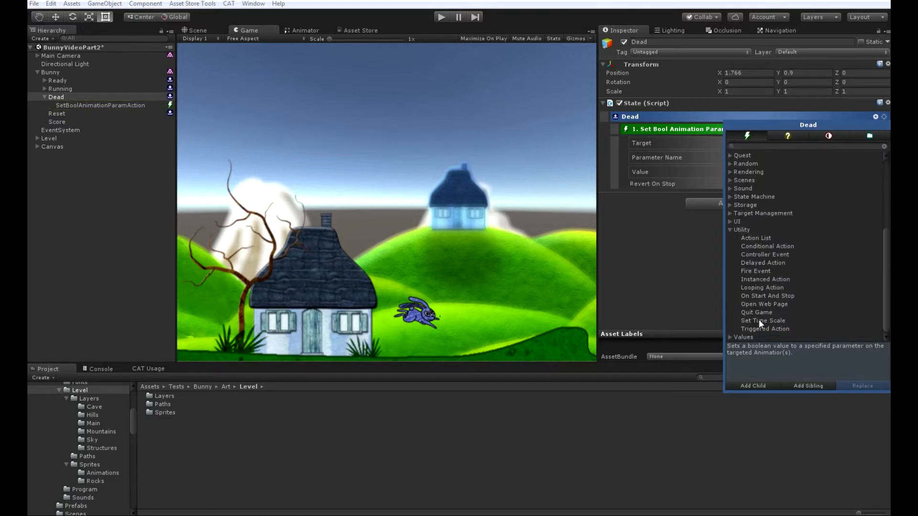
double_click(763, 263)
click(713, 257)
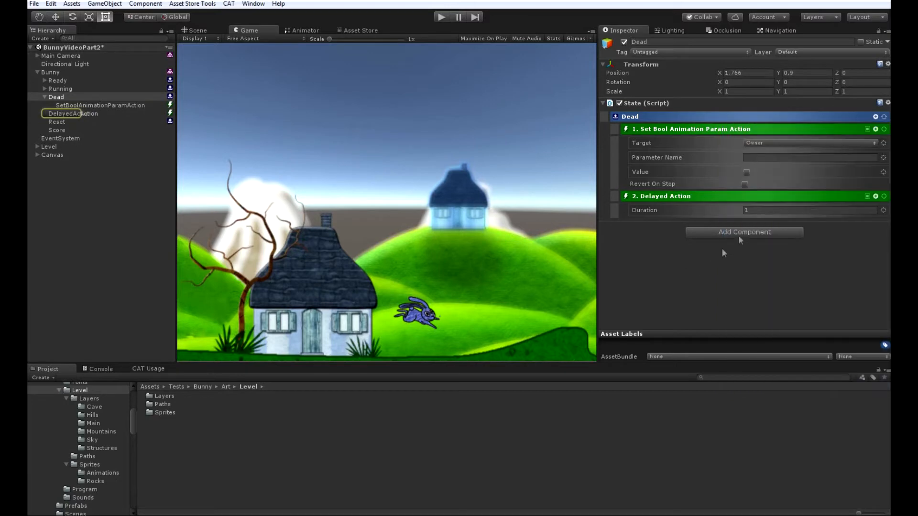
Nest a Change State action inside the Dead state's Delayed Action
click(876, 196)
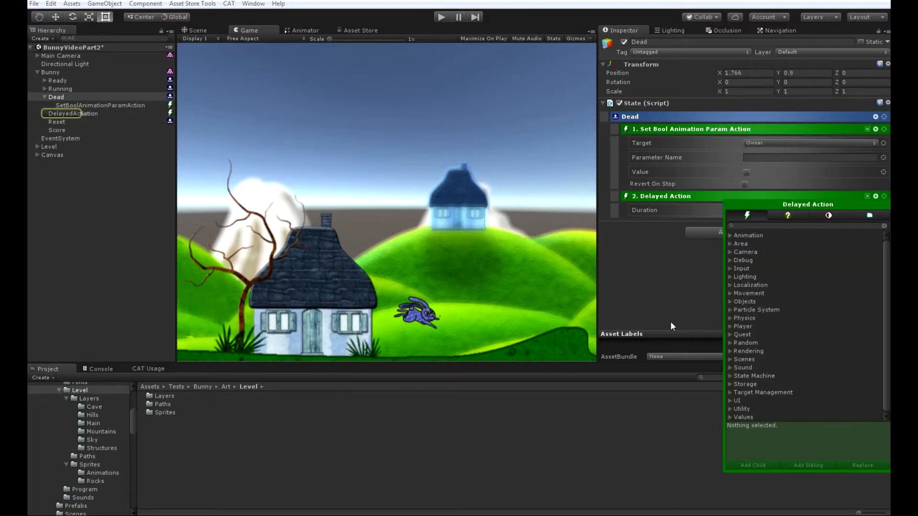
click(729, 376)
double_click(761, 384)
click(688, 325)
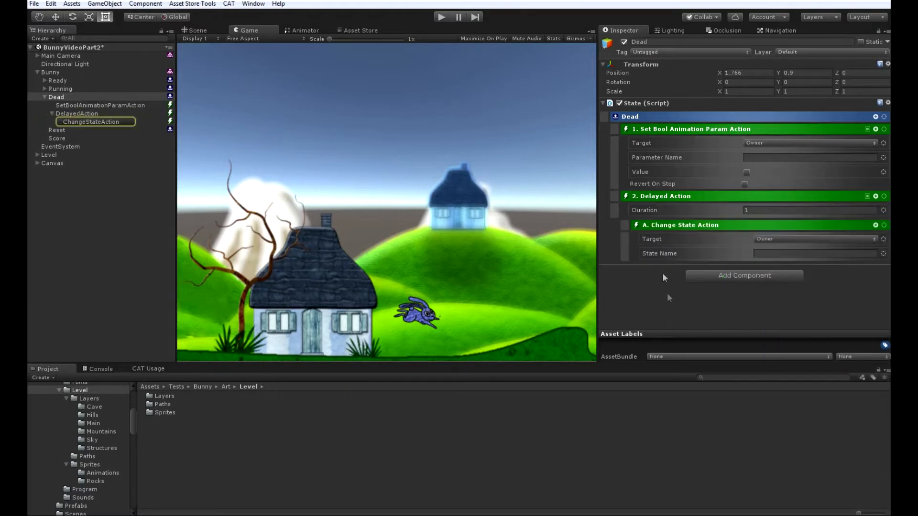
Set the bool animation parameter name to Dead and enable both its Value and Revert On Stop
click(766, 158)
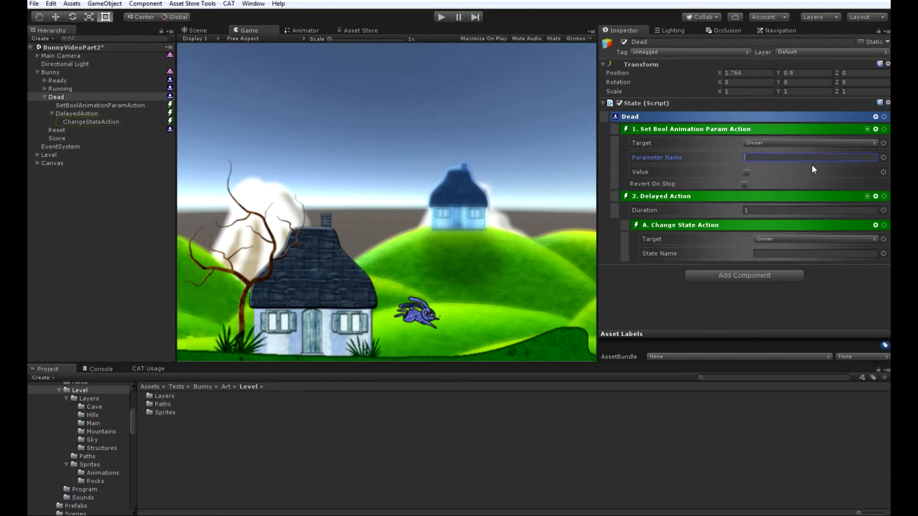
text(Dead)
click(746, 172)
click(745, 185)
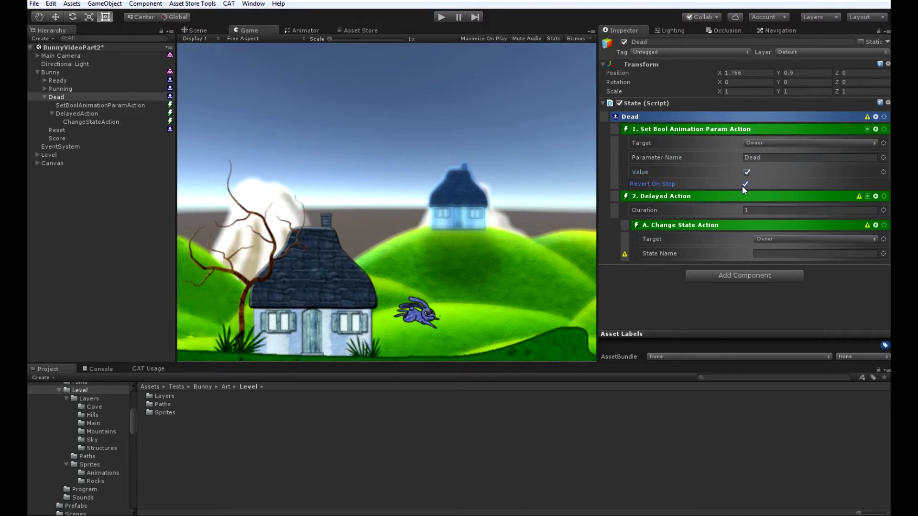
Set the Delayed Action's duration to 2 and the nested Change State action's state name to Reset
key(Tab)
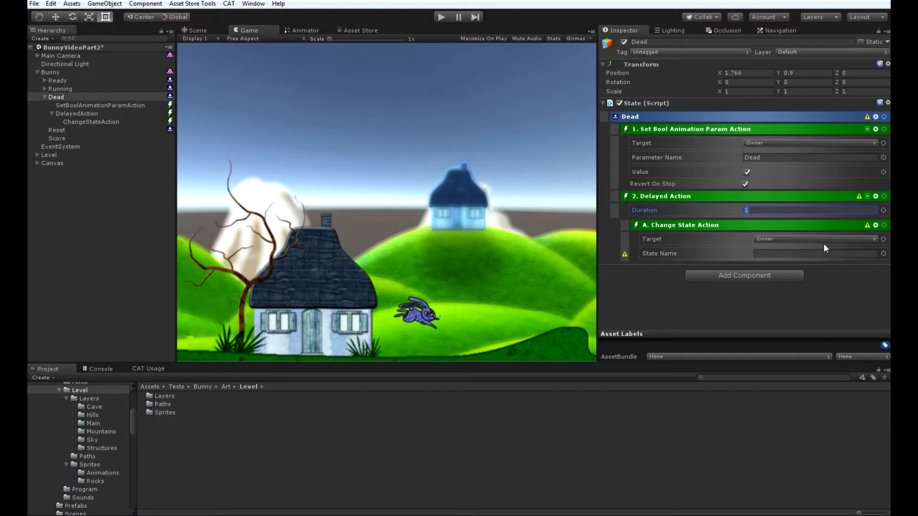
text(2)
click(777, 255)
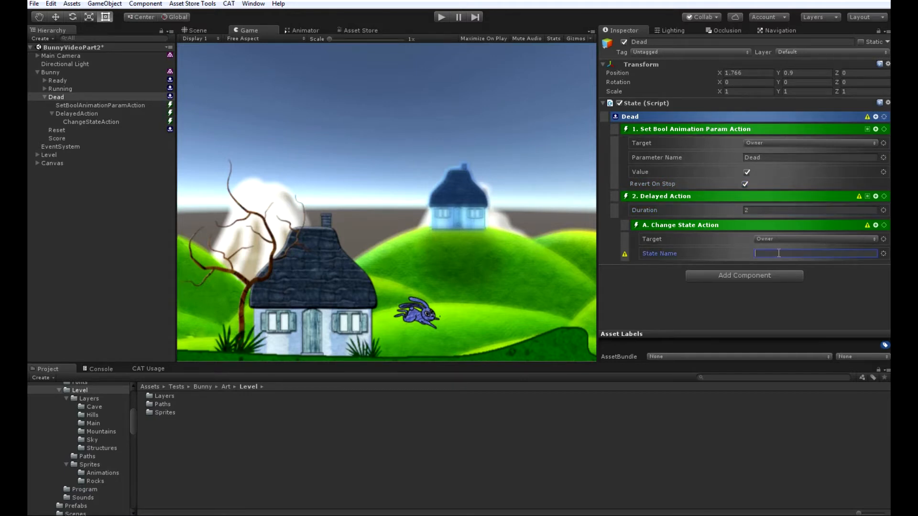
text(Reset)
Add two Move Actions and a Rotate Action to the Bunny's Reset state
click(56, 130)
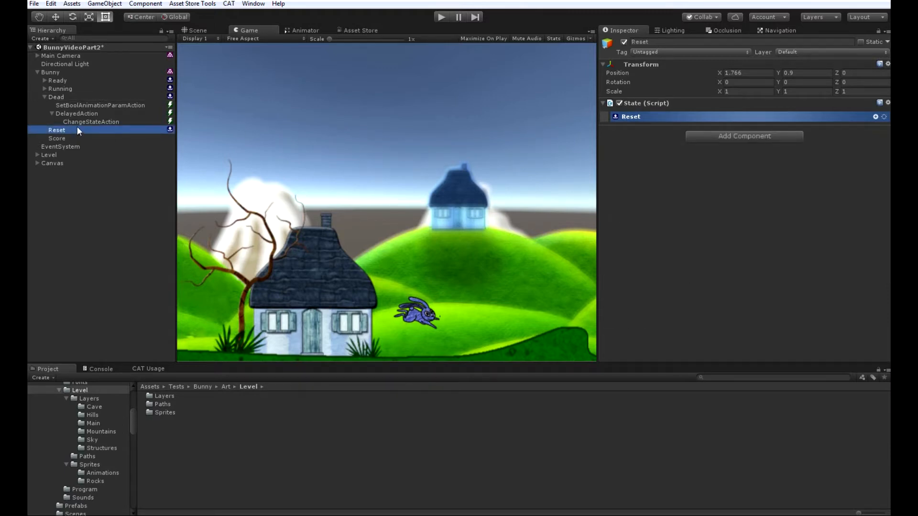
click(875, 117)
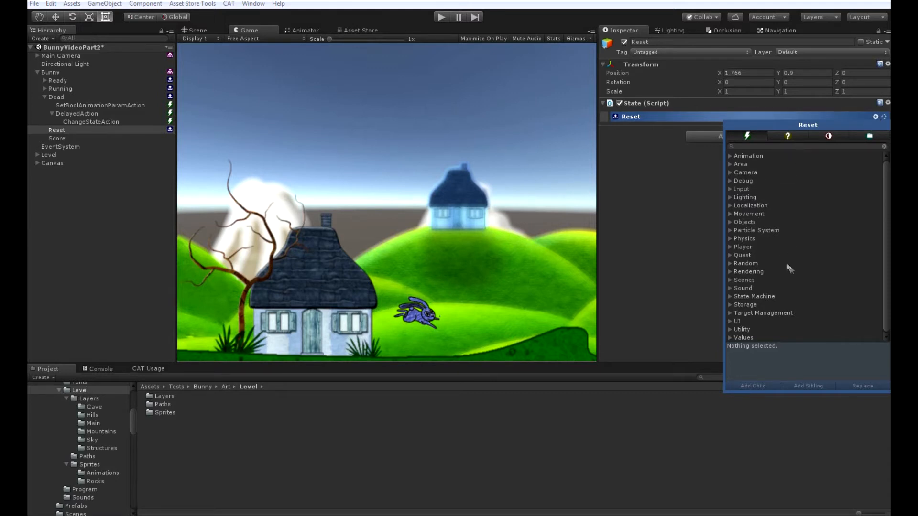
click(730, 214)
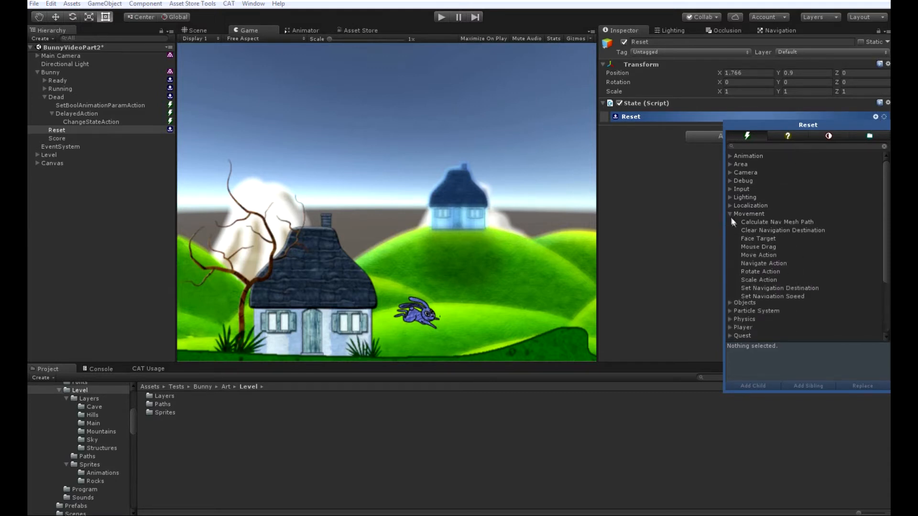
double_click(765, 256)
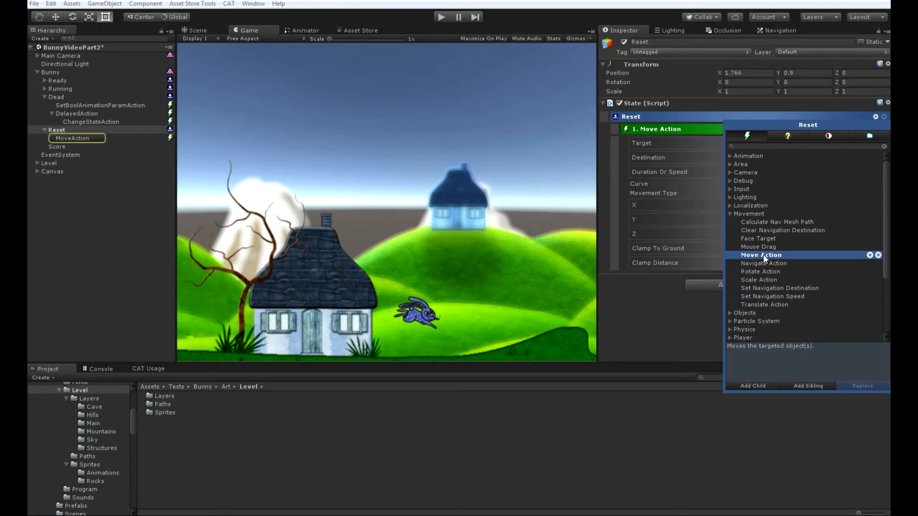
double_click(763, 254)
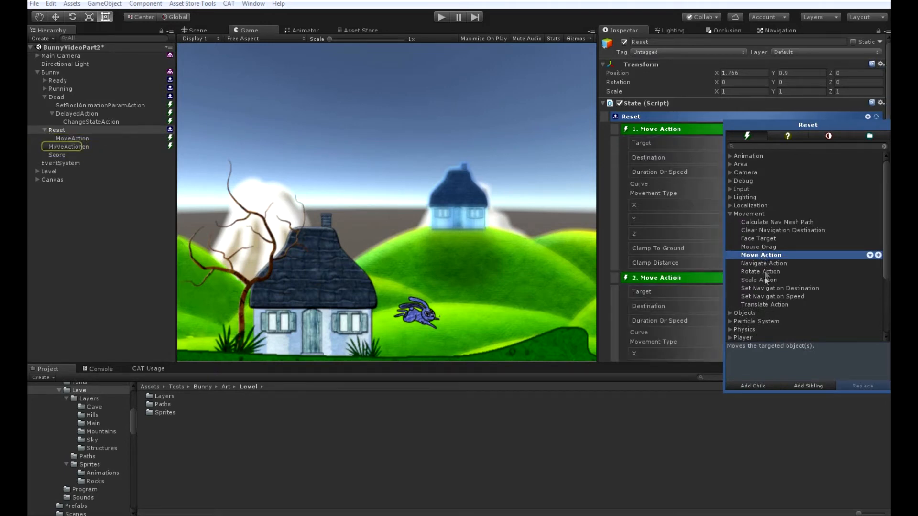
double_click(761, 272)
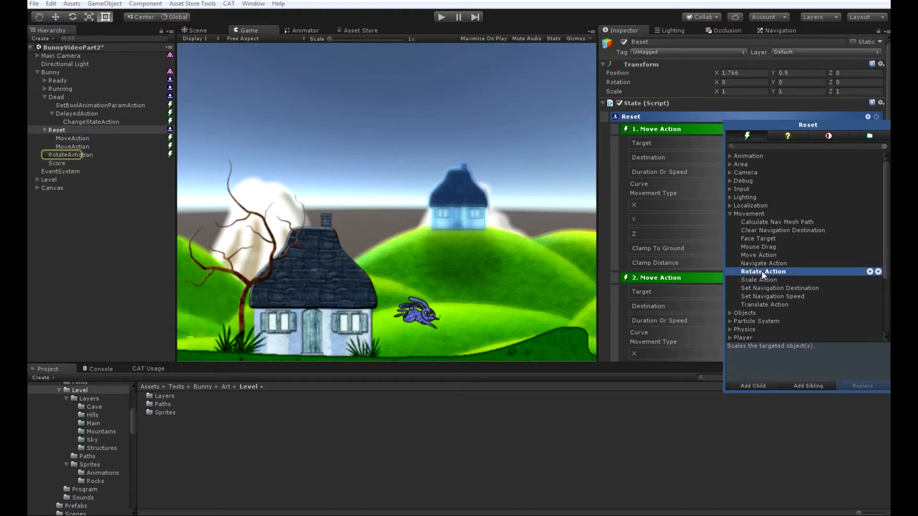
Add the physics actions Set Angular Velocity and Set Velocity to the Reset state
scroll(762, 270, down, 3)
click(731, 267)
scroll(733, 267, down, 3)
double_click(782, 239)
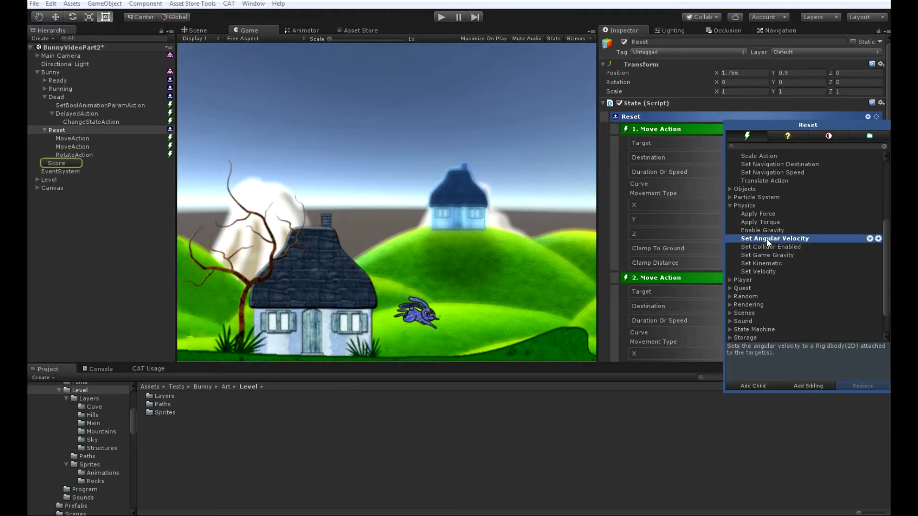
double_click(764, 271)
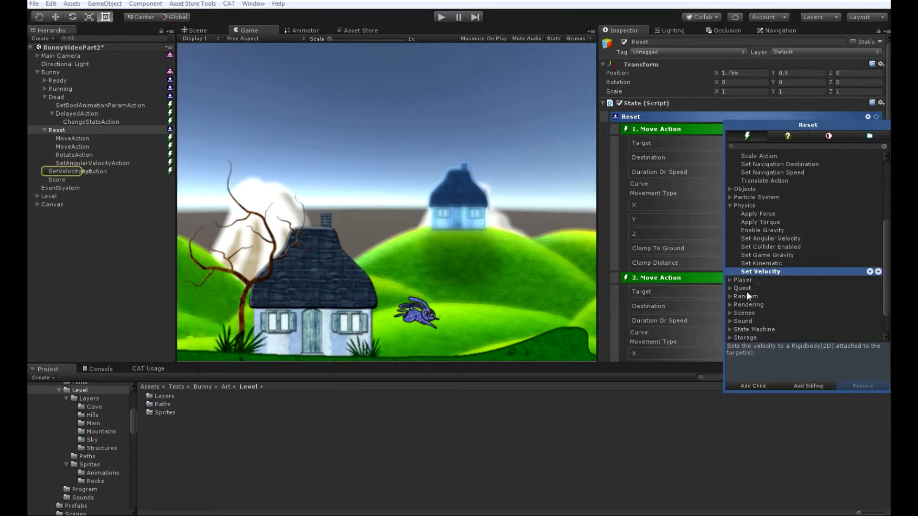
Add a Set Integer Value action and a Change State action to the end of the Reset state
scroll(746, 296, down, 2)
click(730, 337)
scroll(763, 306, down, 10)
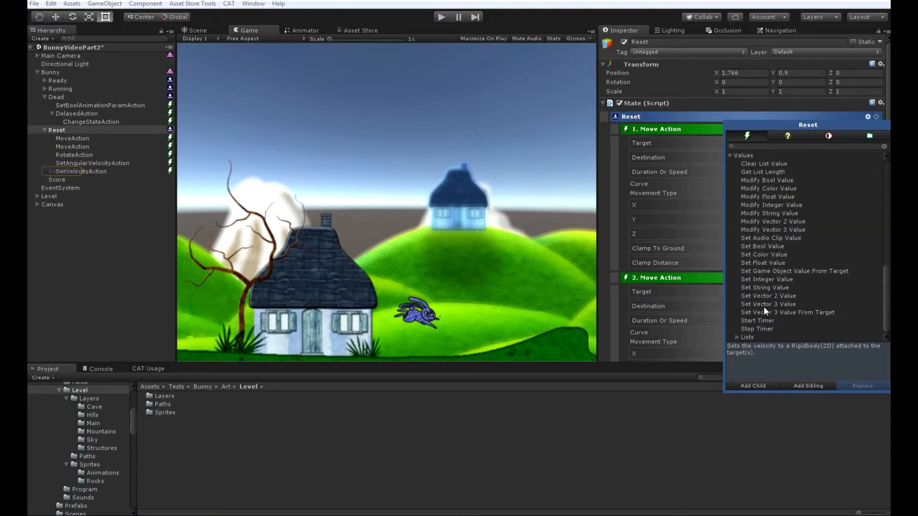
double_click(760, 279)
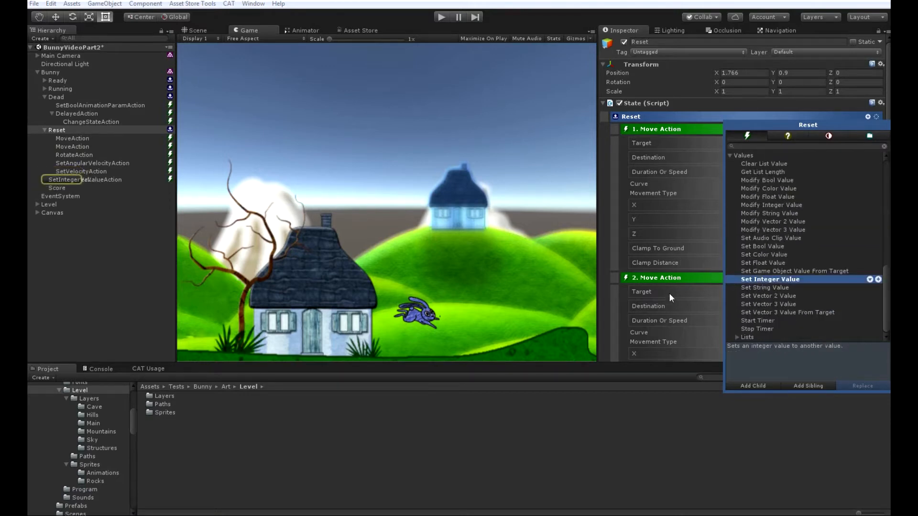
scroll(773, 251, up, 4)
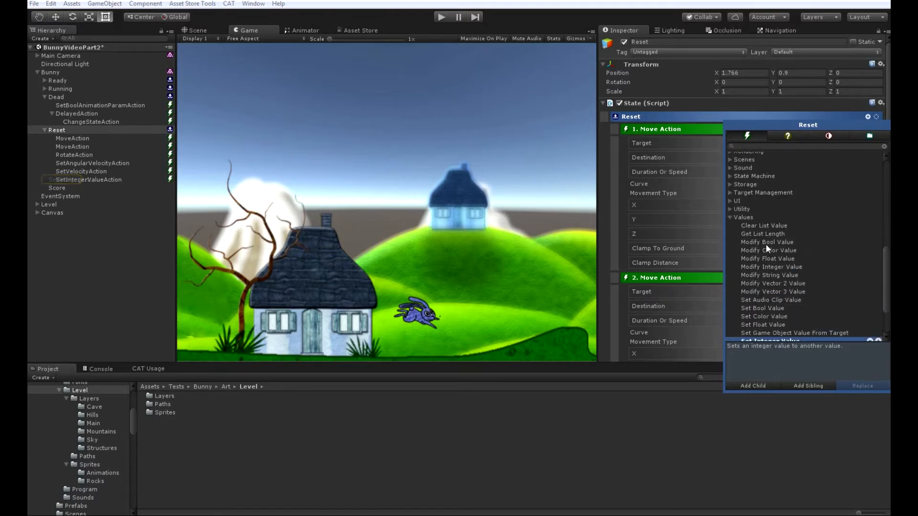
click(730, 176)
double_click(755, 185)
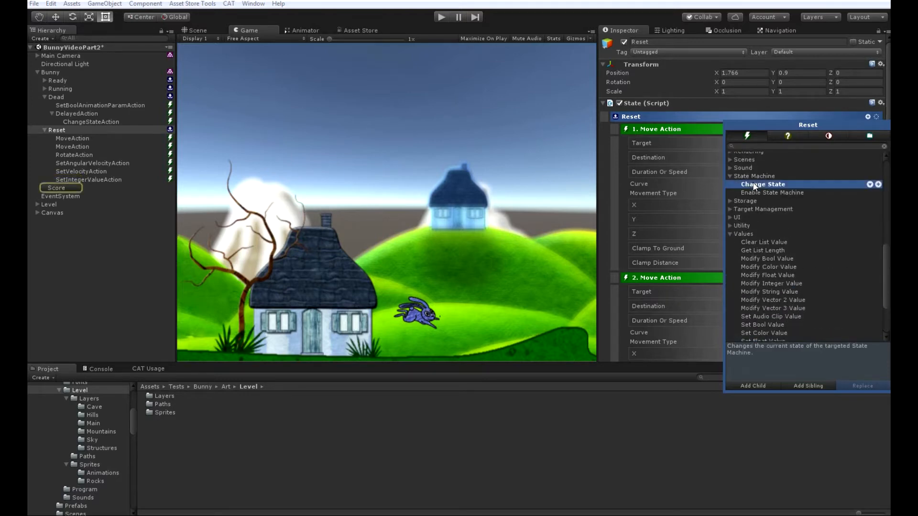
click(606, 271)
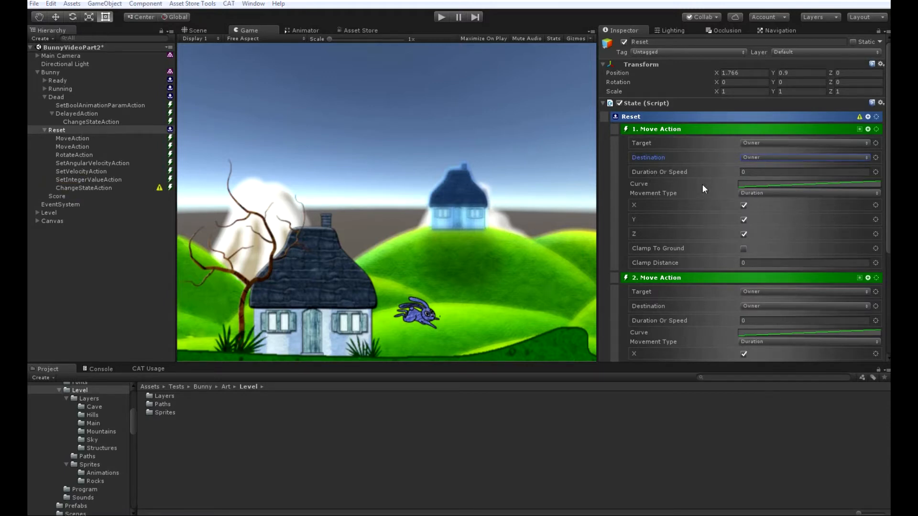
Set the first Move Action's destination to None and use an offset of X -3.19, Y -1.24
click(823, 157)
click(768, 167)
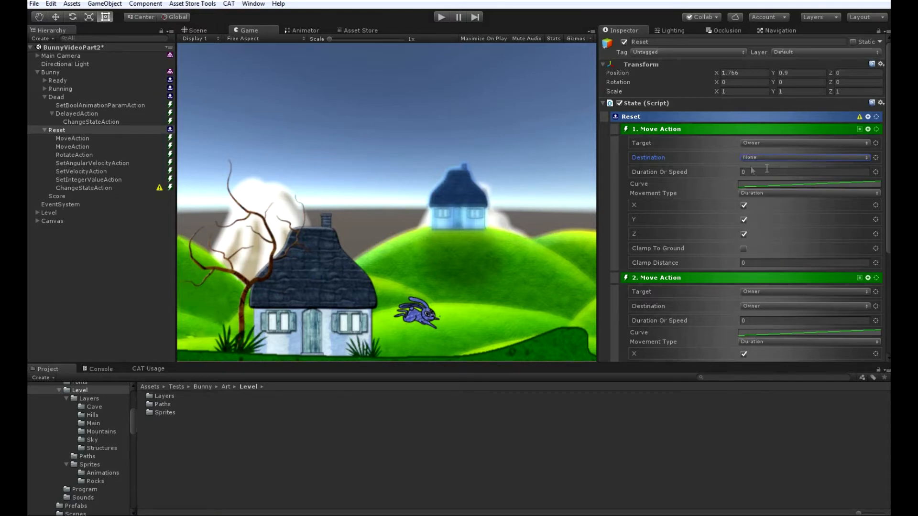
click(875, 157)
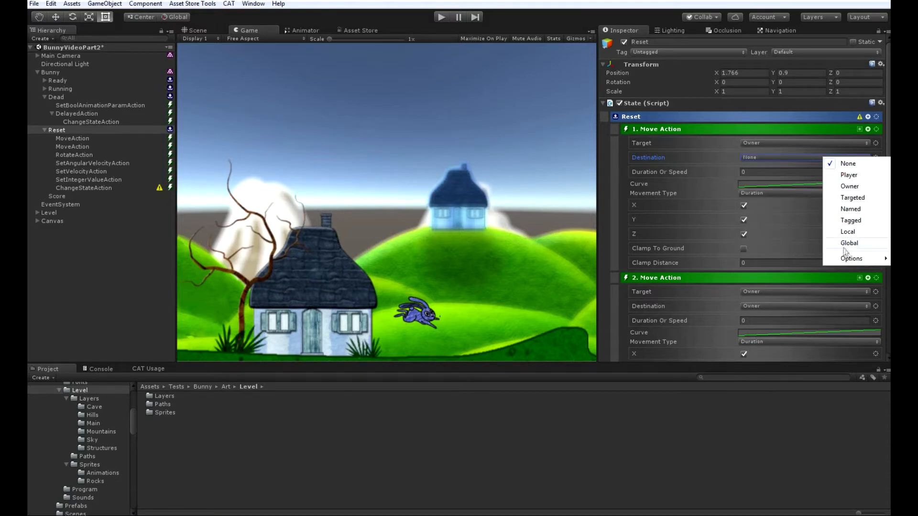
mouse_move(851, 258)
click(798, 269)
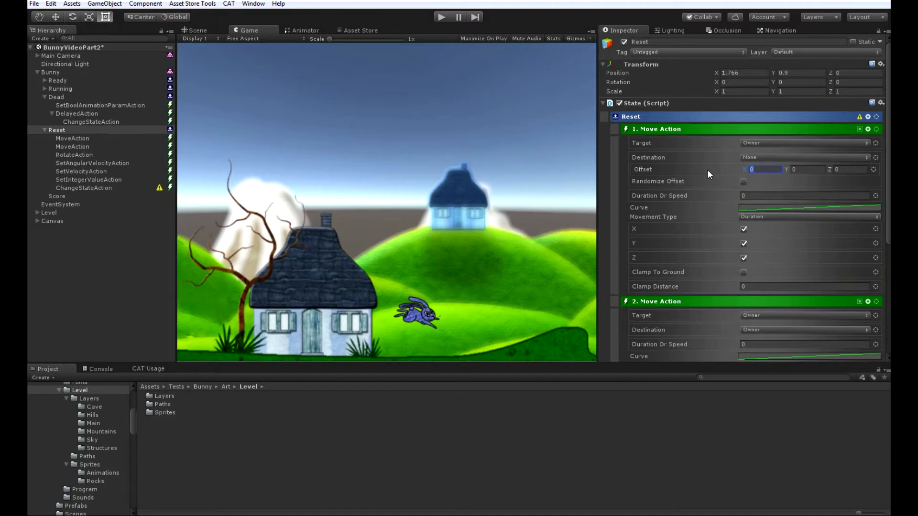
text(-3.19)
click(798, 169)
text(-1.24)
Make the second Move Action target the named object Main Camera and set its destination to None
scroll(718, 259, down, 5)
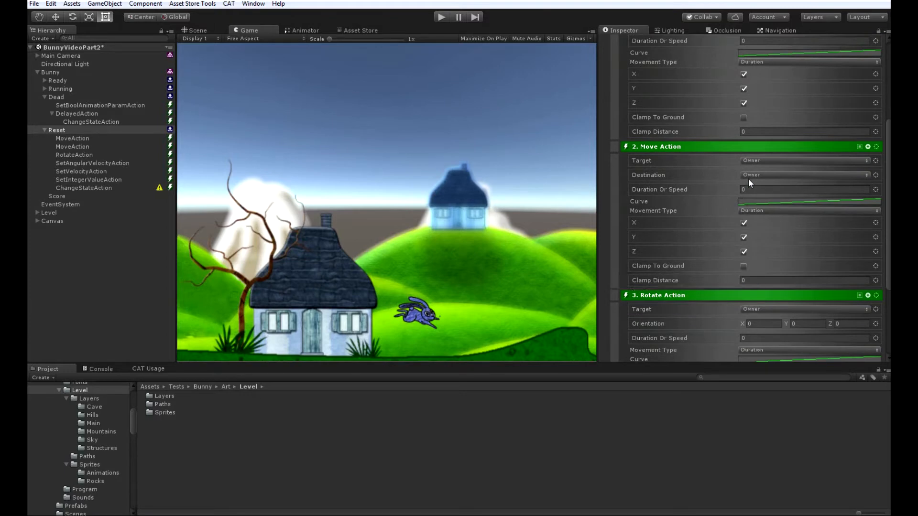
click(760, 161)
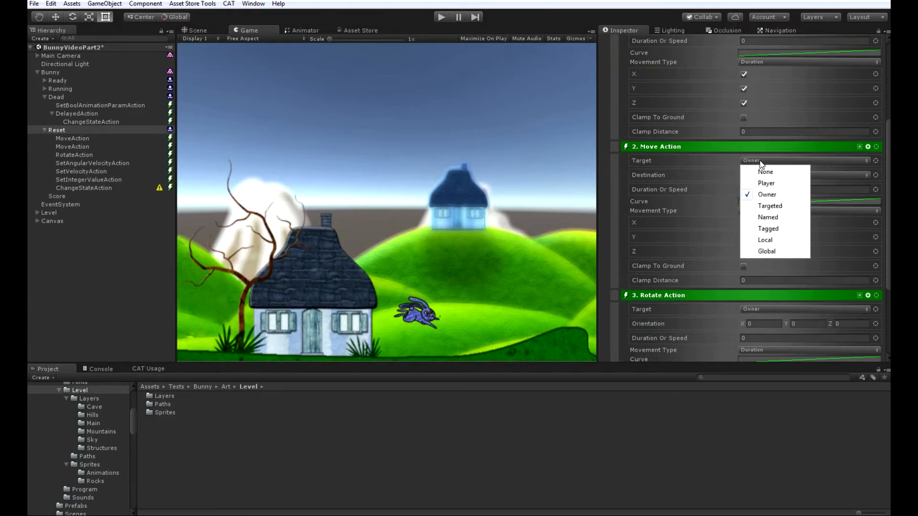
click(778, 218)
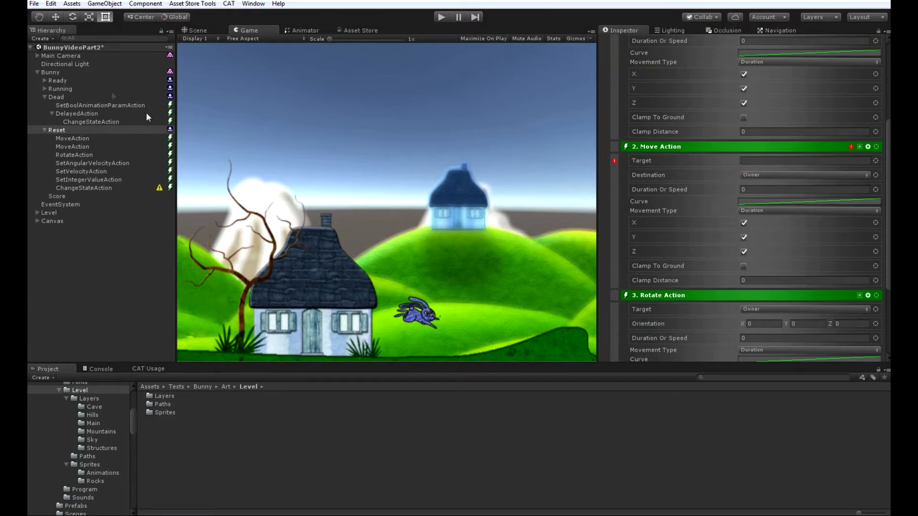
drag(71, 58, 771, 162)
click(775, 174)
click(788, 184)
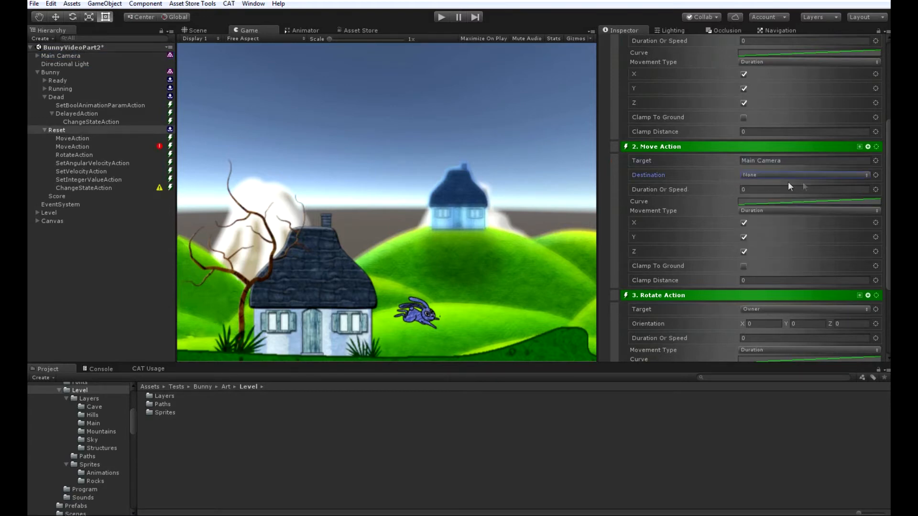
Enable the offset on the second Move Action's destination and set it to X -2.19, Y 0.62, Z -1
click(874, 176)
mouse_move(861, 277)
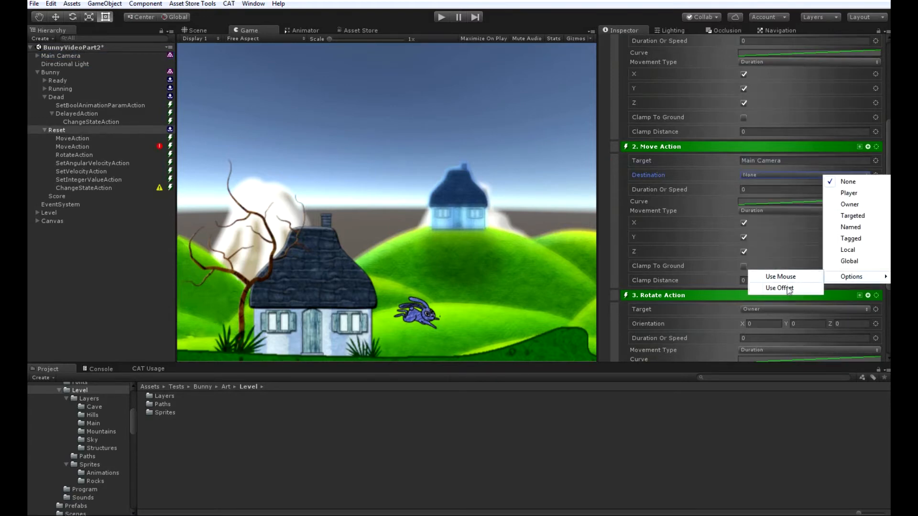
click(789, 289)
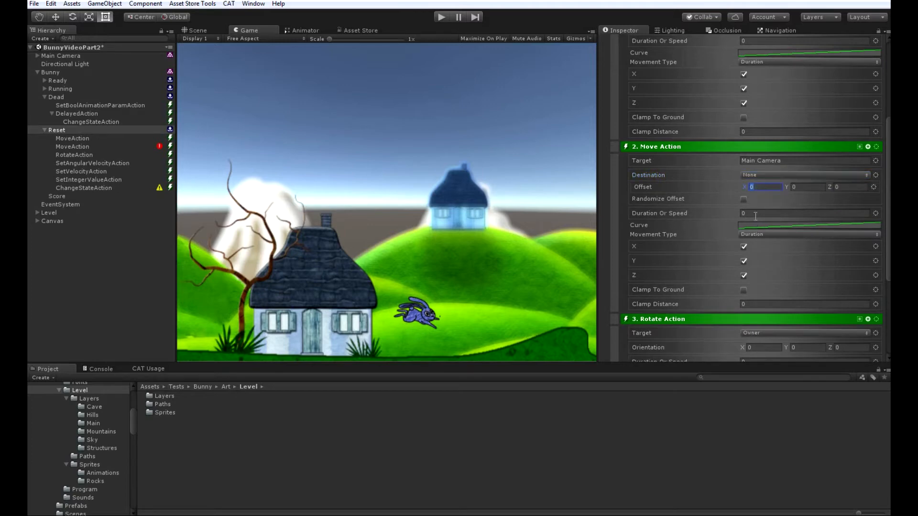
text(-2.19)
key(Tab)
text(0.62)
key(Tab)
text(-1)
Set the Set Integer Value Action's target to the Owner's value with reference name Score
scroll(724, 261, down, 5)
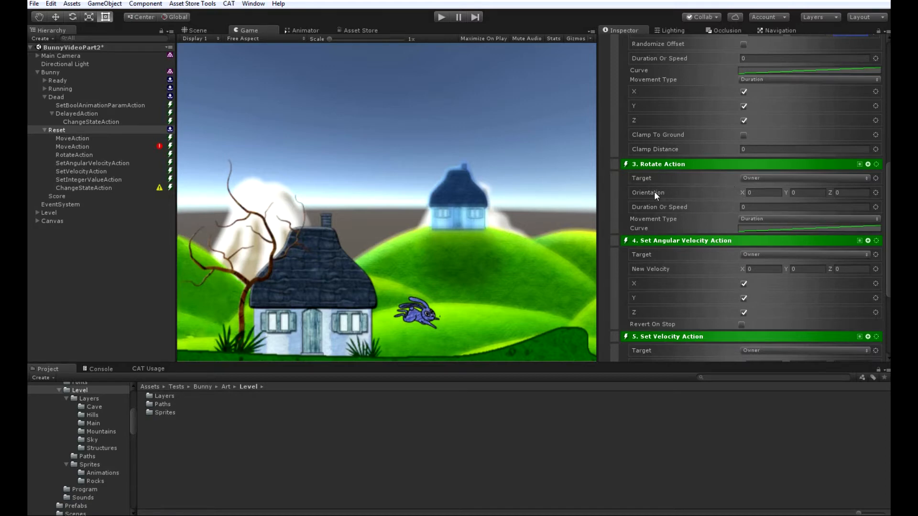
scroll(655, 205, down, 2)
scroll(657, 201, down, 2)
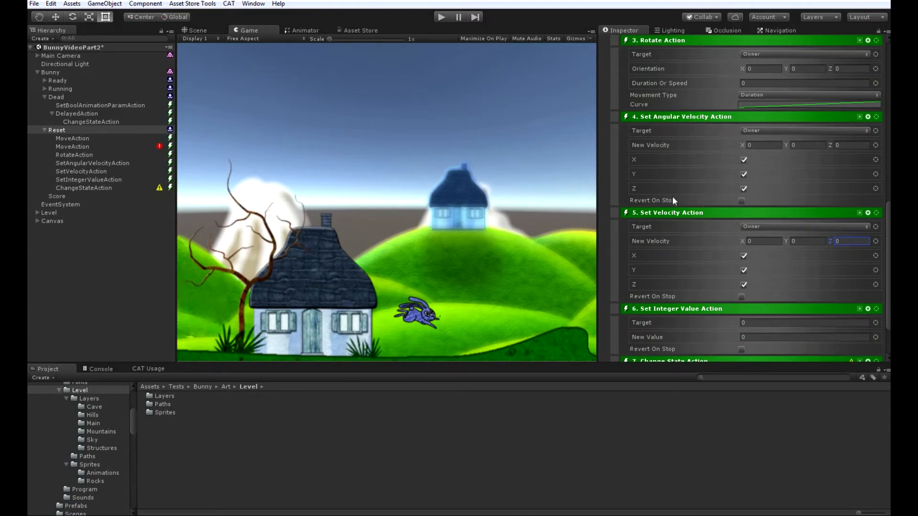
scroll(661, 170, down, 2)
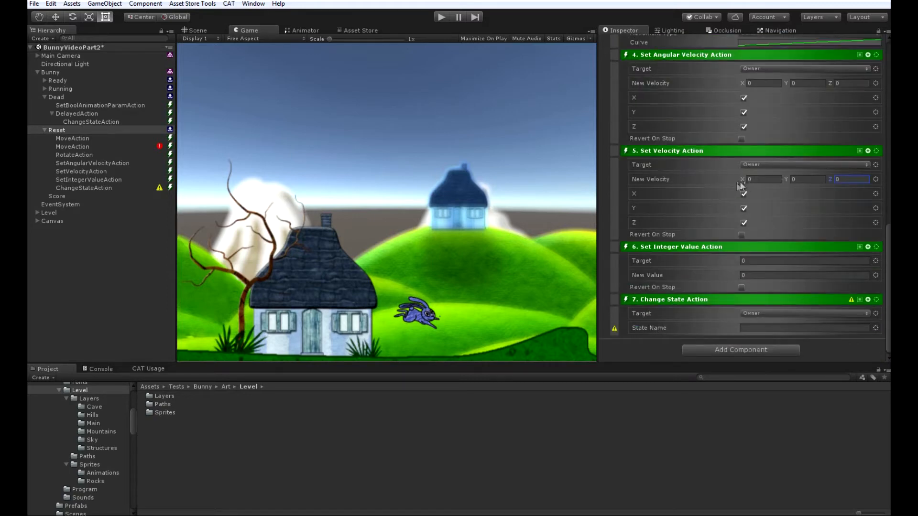
scroll(672, 197, down, 1)
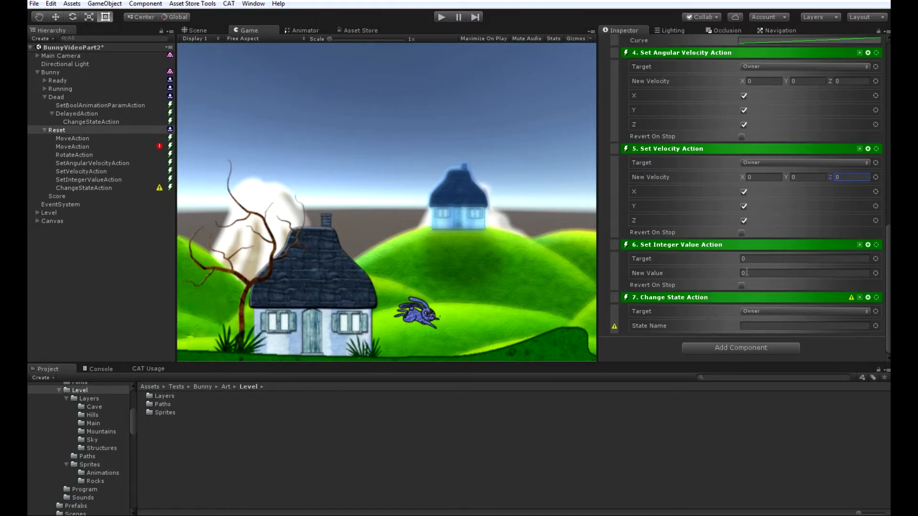
click(876, 258)
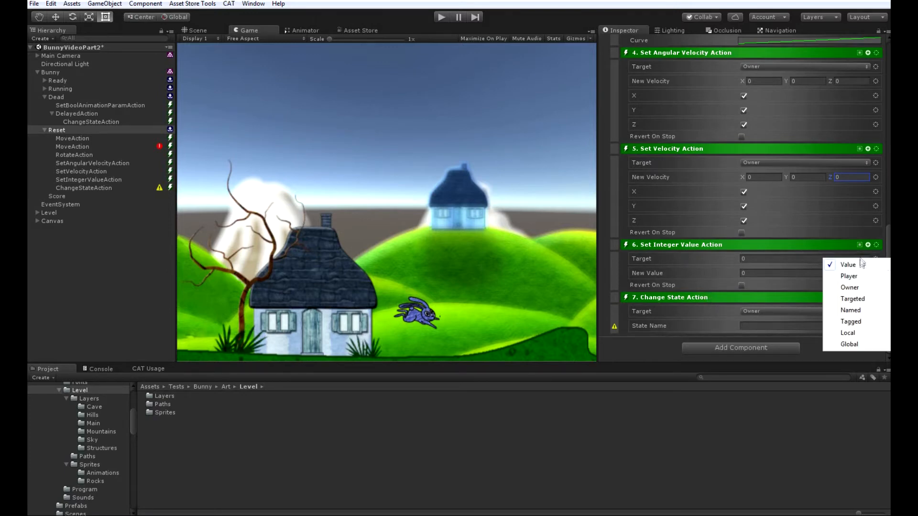
click(868, 288)
click(756, 267)
text(Score)
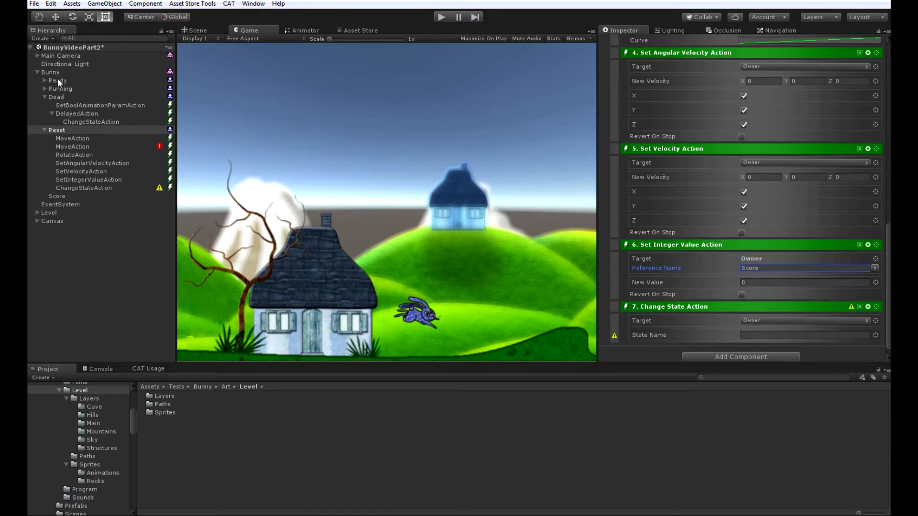
Assign the Ready state as the state name of the Reset state's Change State Action
drag(56, 77, 773, 336)
click(136, 180)
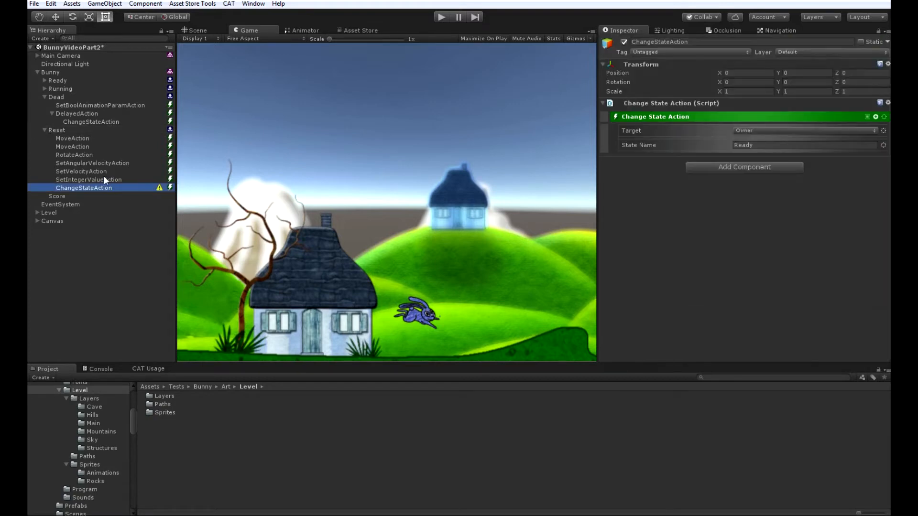
click(62, 130)
click(54, 72)
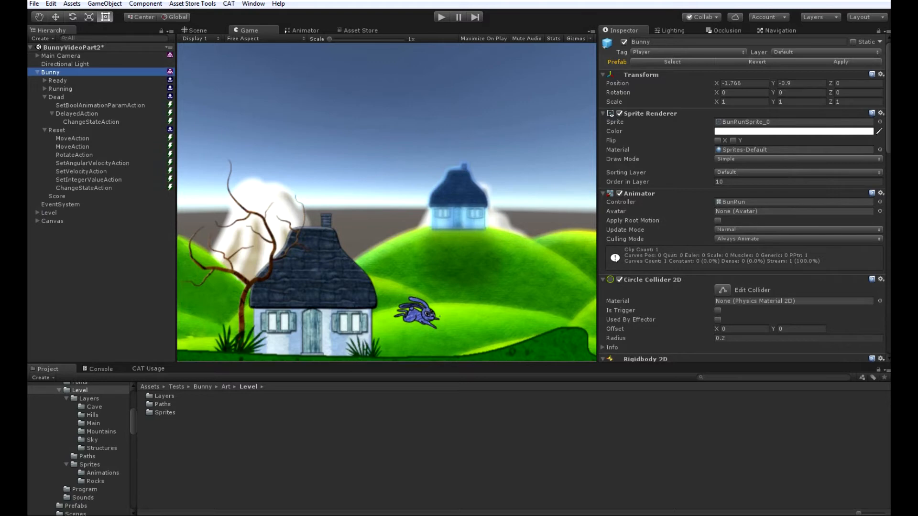
Create an empty child object named Water under Level's Hazards object and show the sprite Animations folder's assets
click(36, 213)
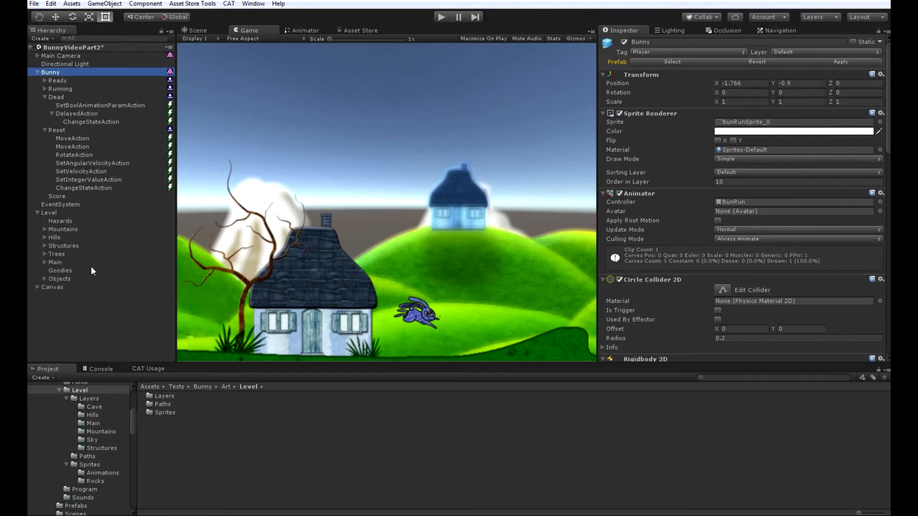
click(55, 220)
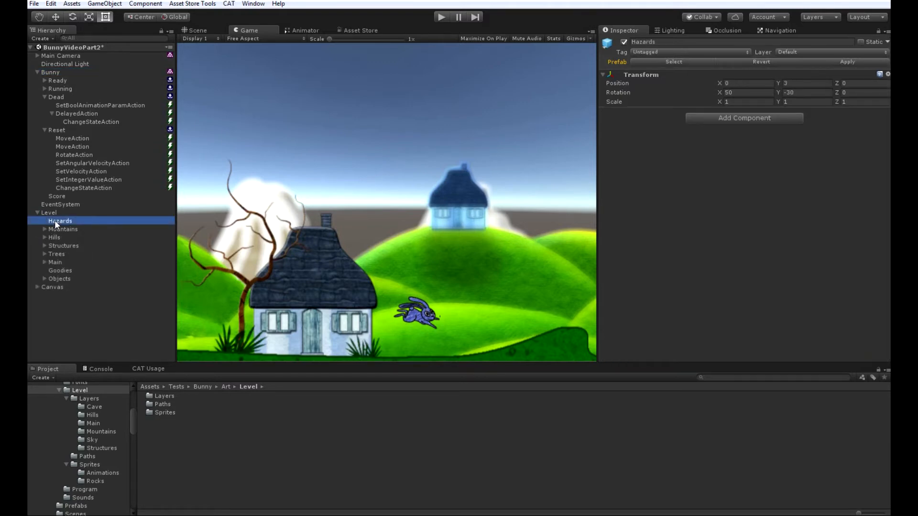
scroll(115, 438, down, 3)
click(103, 442)
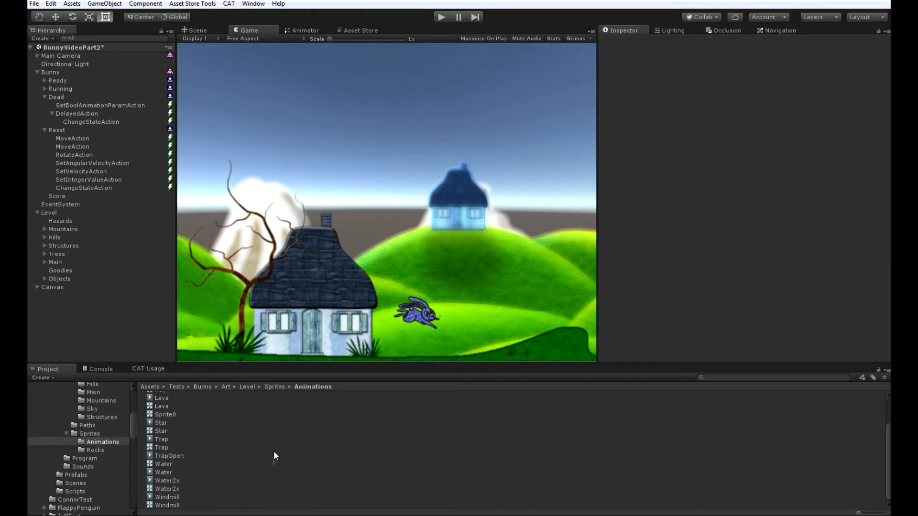
right_click(67, 219)
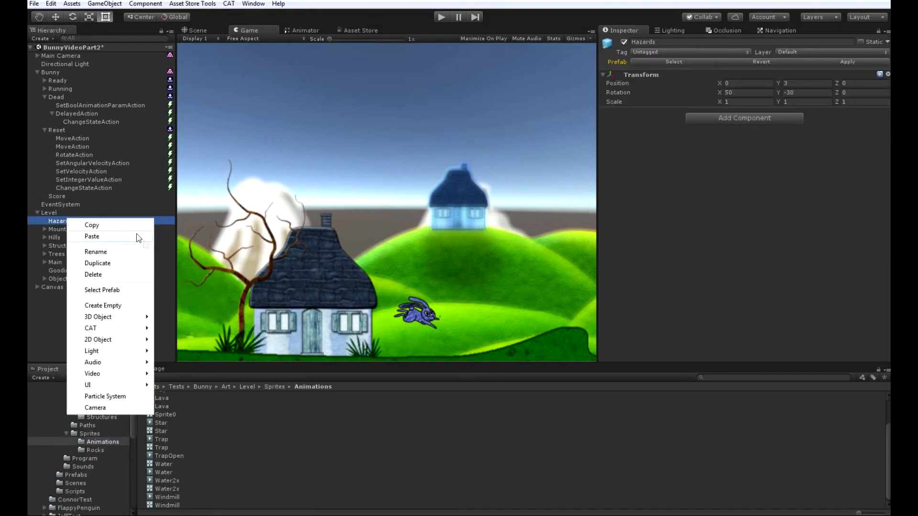
click(116, 307)
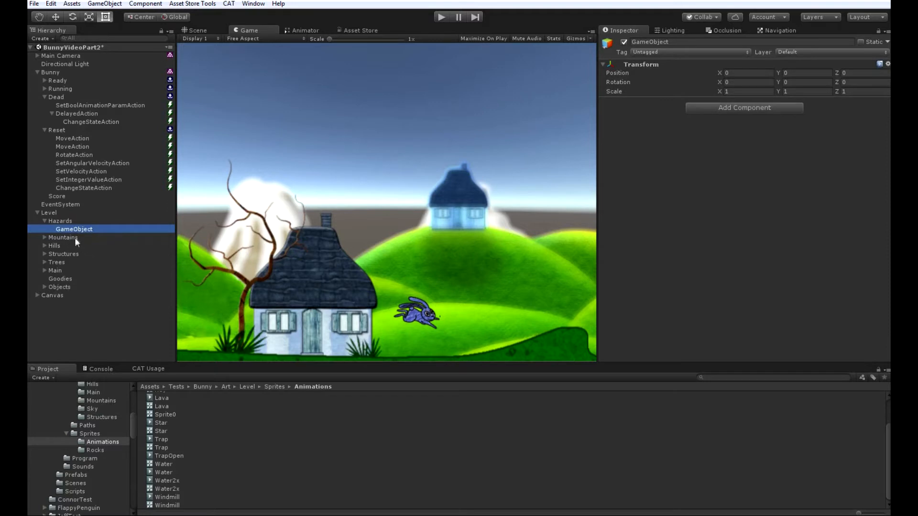
text(Water)
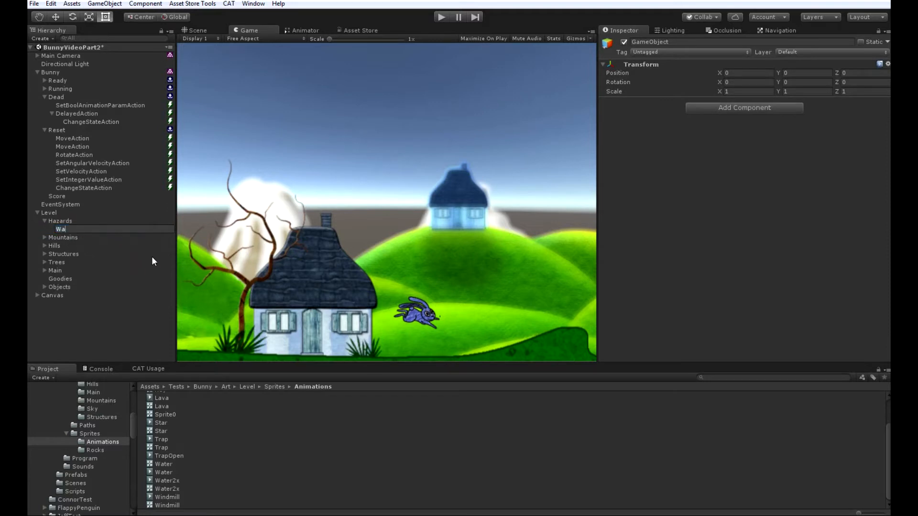
key(Return)
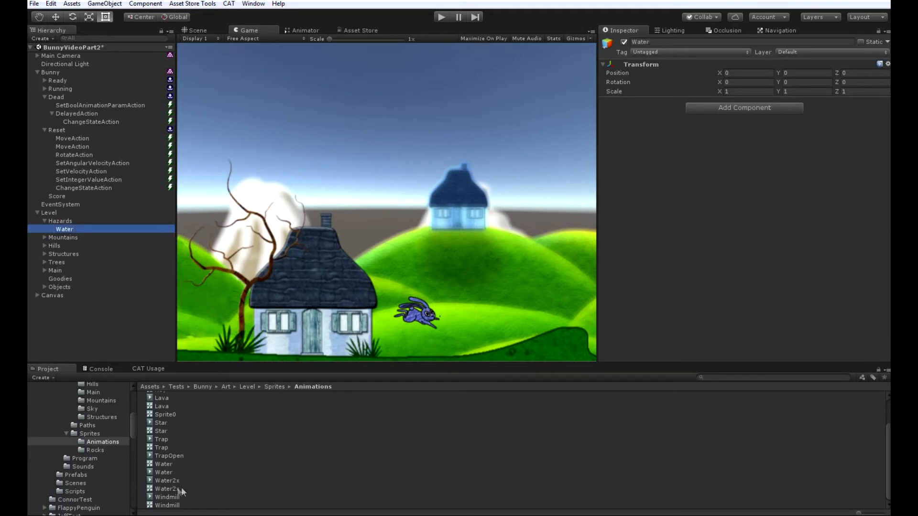
Attach the Water animator controller to the Water object and add a Sprite Renderer component
drag(158, 463, 81, 226)
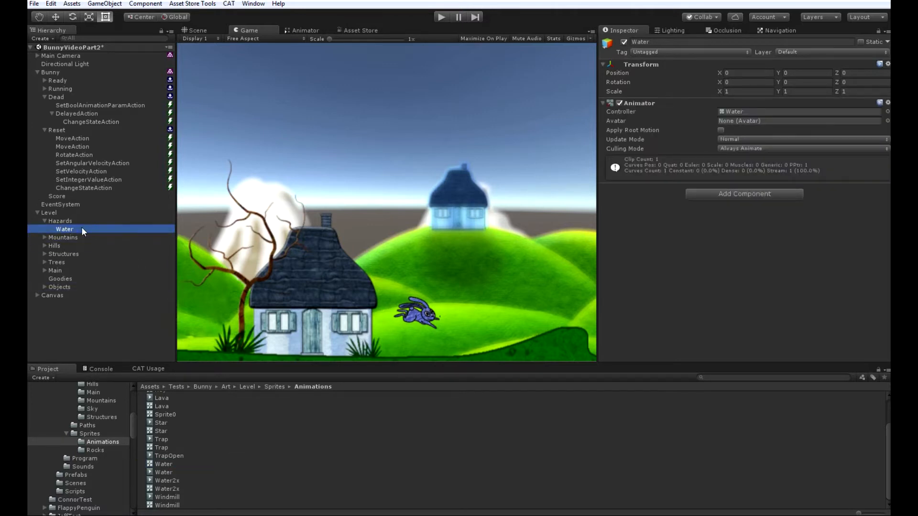
click(724, 192)
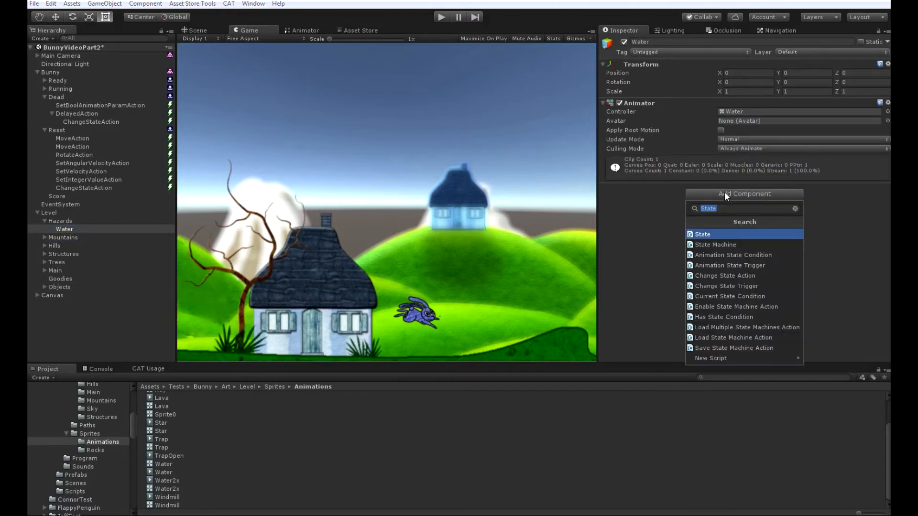
text(Sprite)
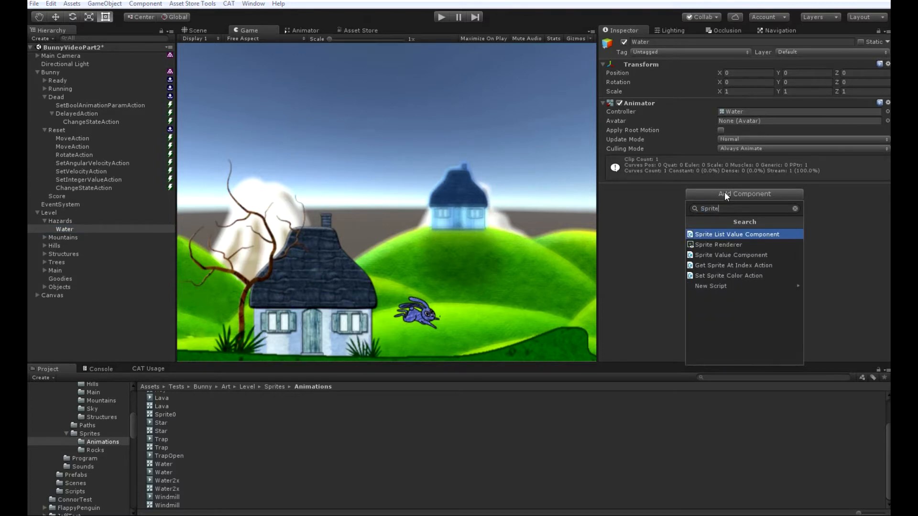
key(Down)
key(Return)
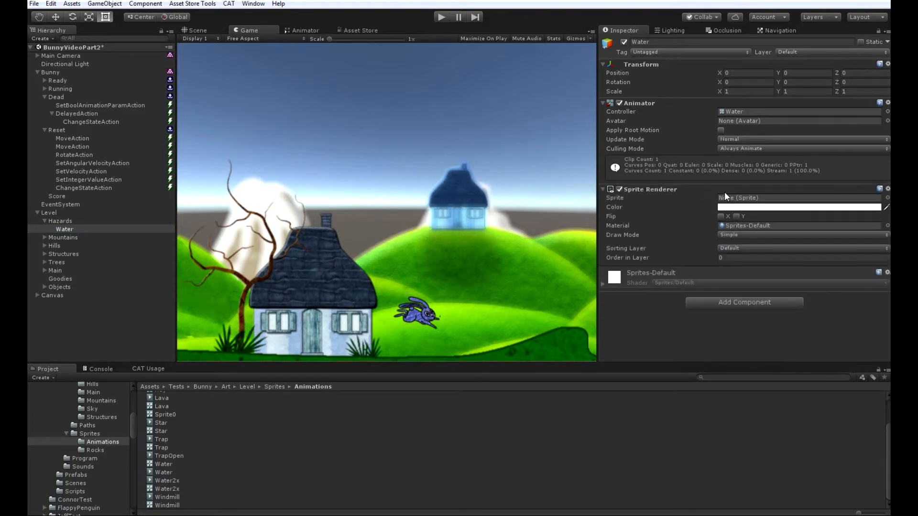
Add a Box Collider 2D component to the Water object
click(727, 303)
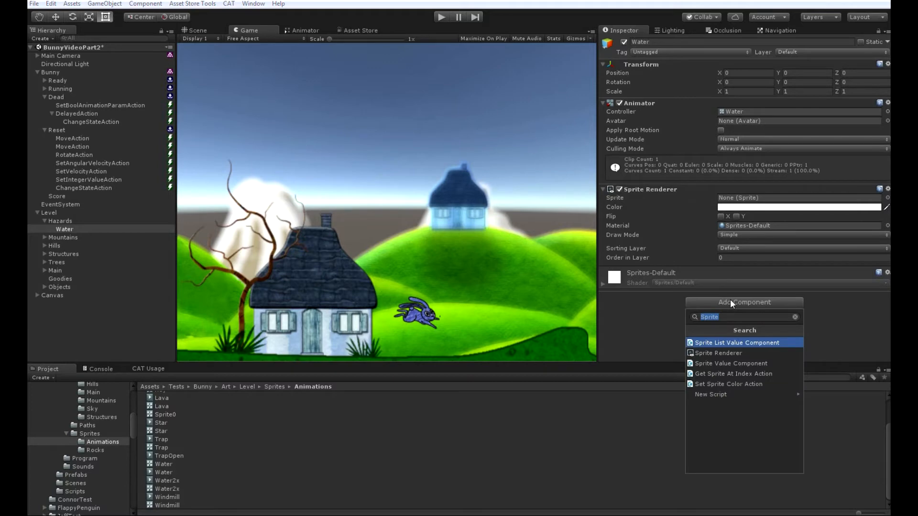
text(Box)
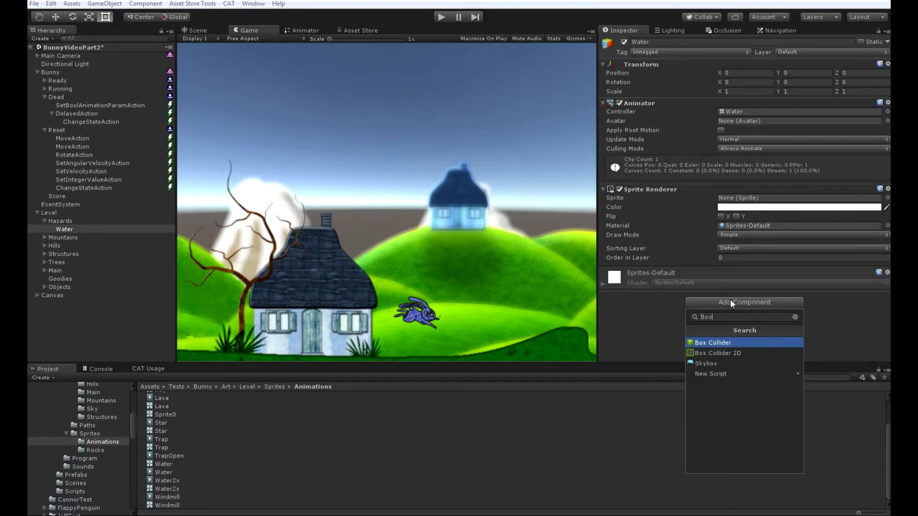
key(Down)
key(Return)
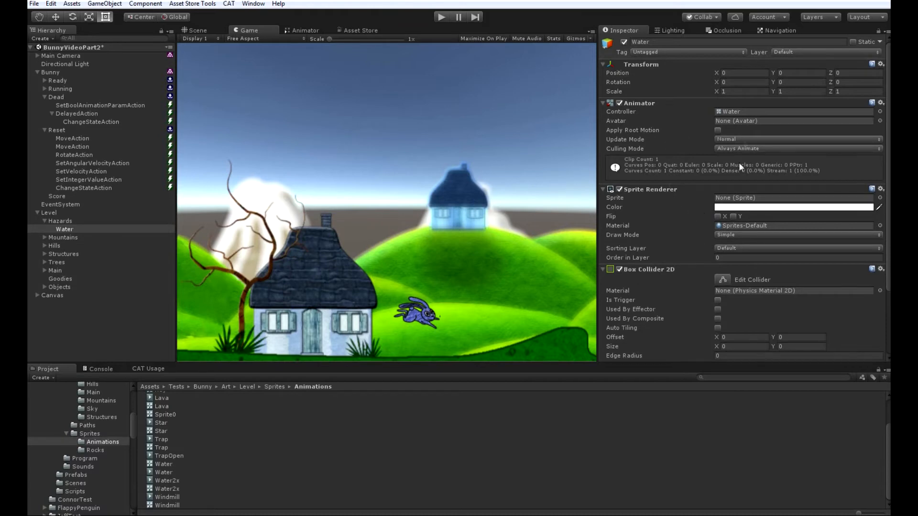
Assign the anim_water_0 sprite from the Sprites folder to the Water object's Sprite Renderer
click(91, 434)
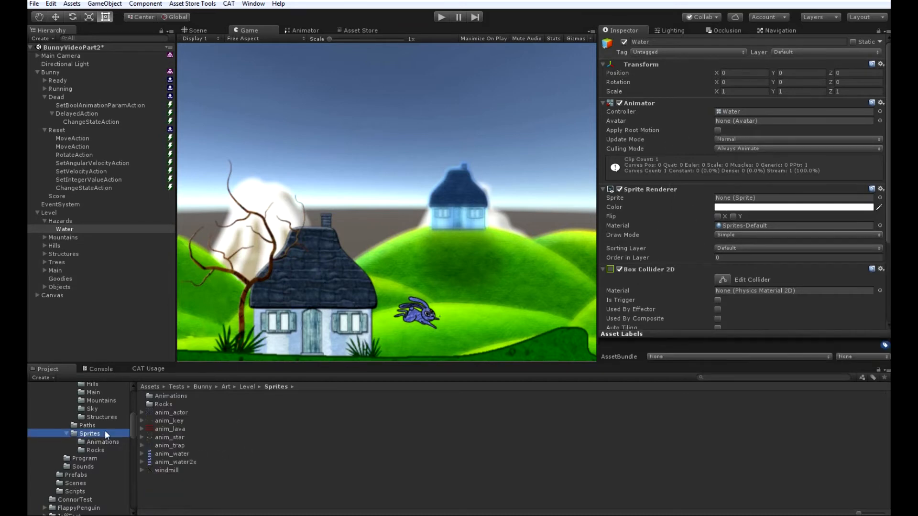
click(142, 453)
drag(182, 462, 740, 203)
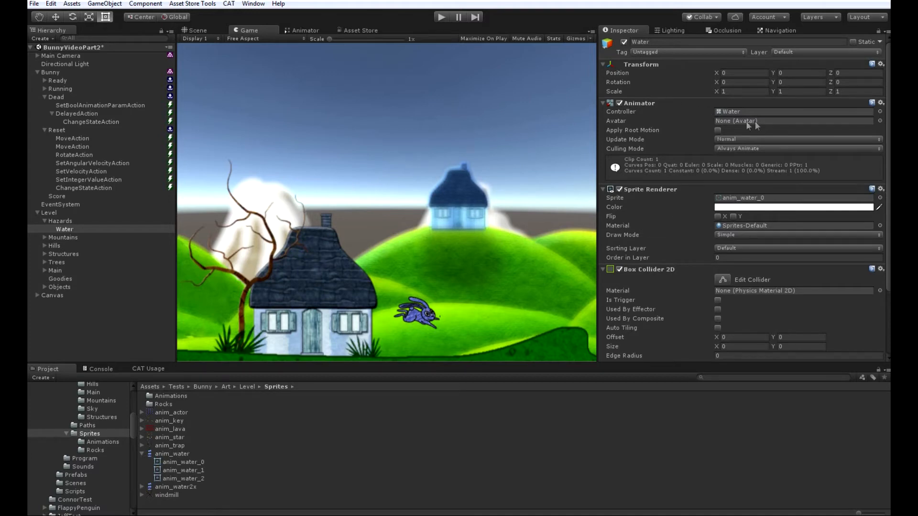
Make the Water object's Box Collider 2D a trigger with offset Y 0.32 and size X 1, Y 0.64
scroll(673, 229, down, 3)
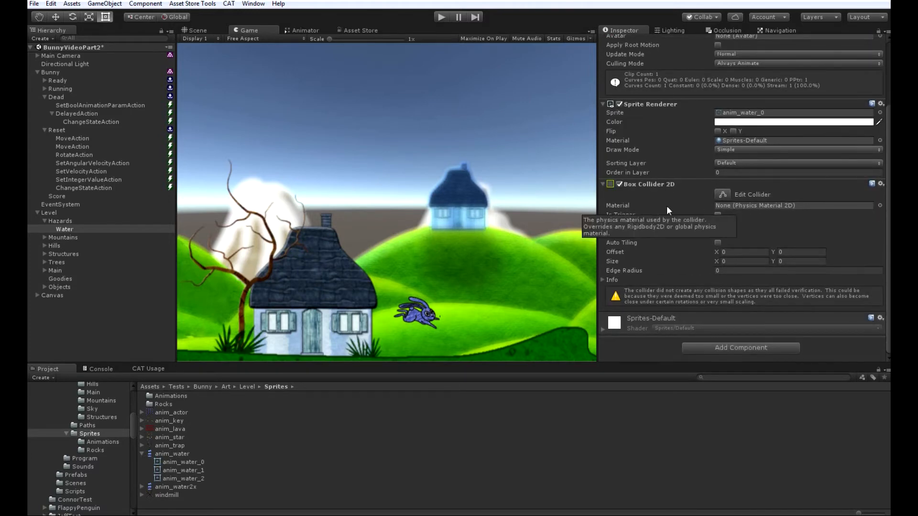
click(717, 214)
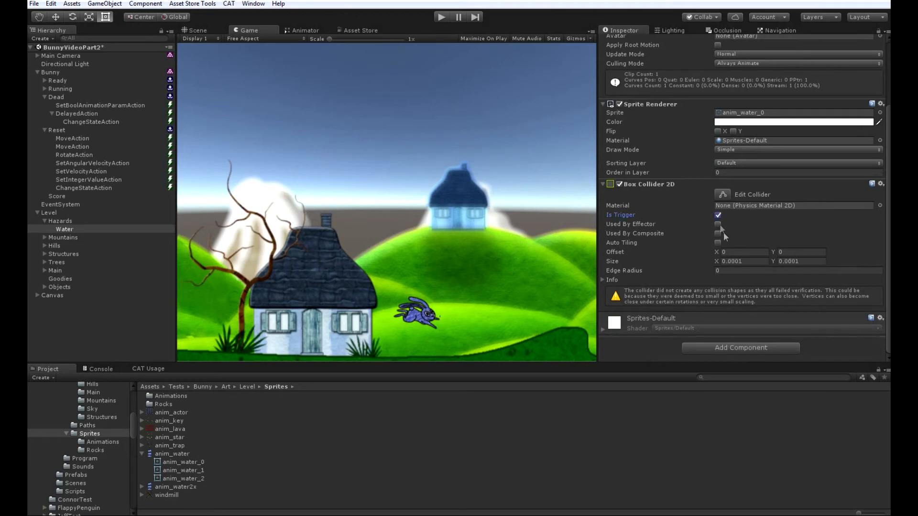
click(790, 252)
text(0.32)
key(Tab)
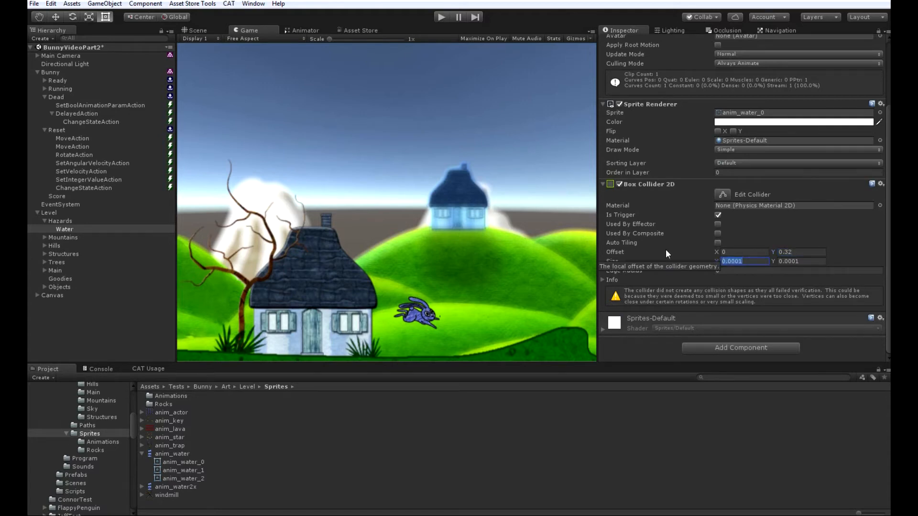
text(1)
key(Tab)
text(0)
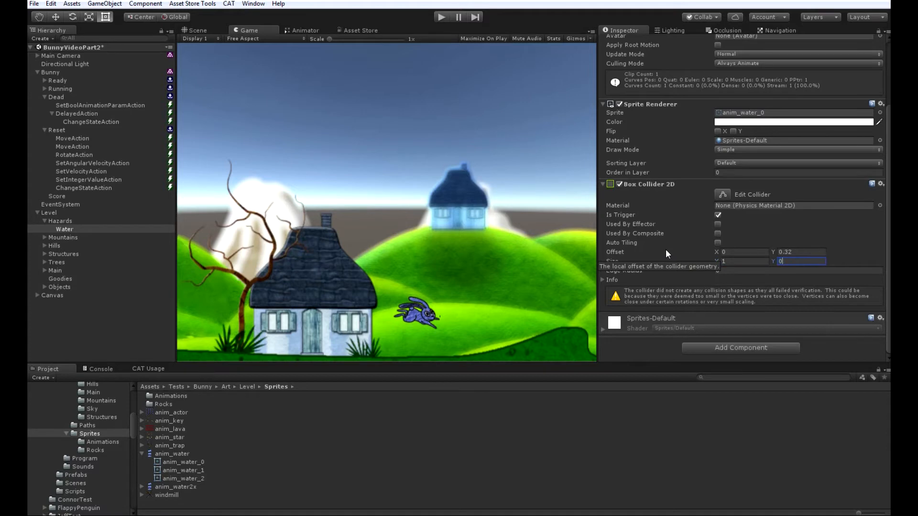
text(.64)
Move the Water object in the Scene view into the ground gap at about X 1.03, Y -1.63
scroll(667, 164, up, 2)
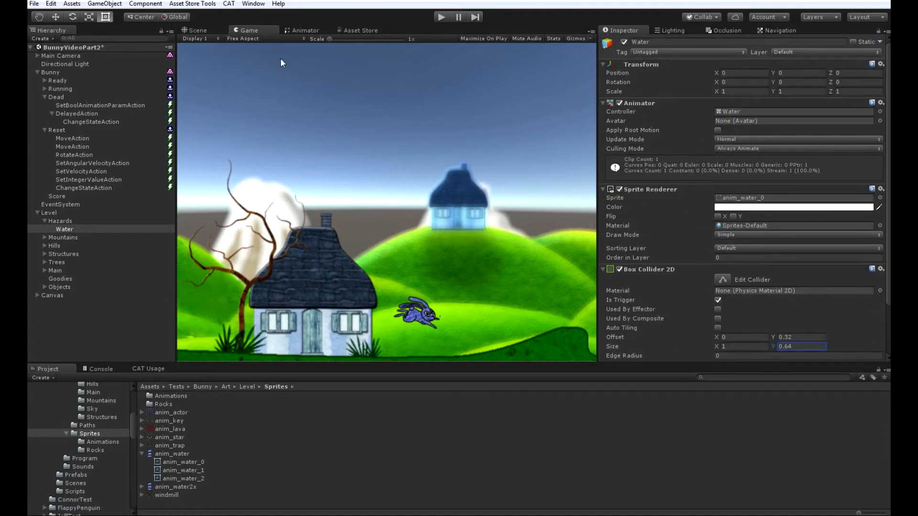
click(194, 30)
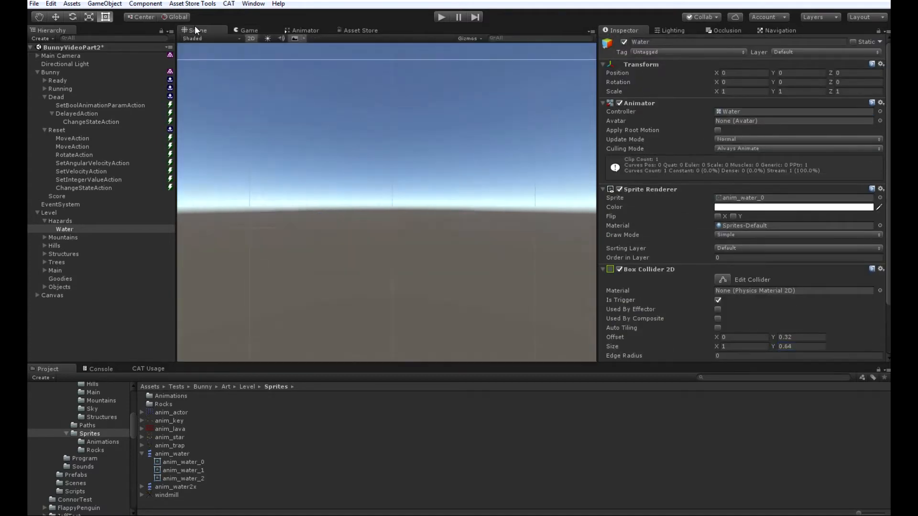
double_click(67, 228)
drag(381, 205, 380, 157)
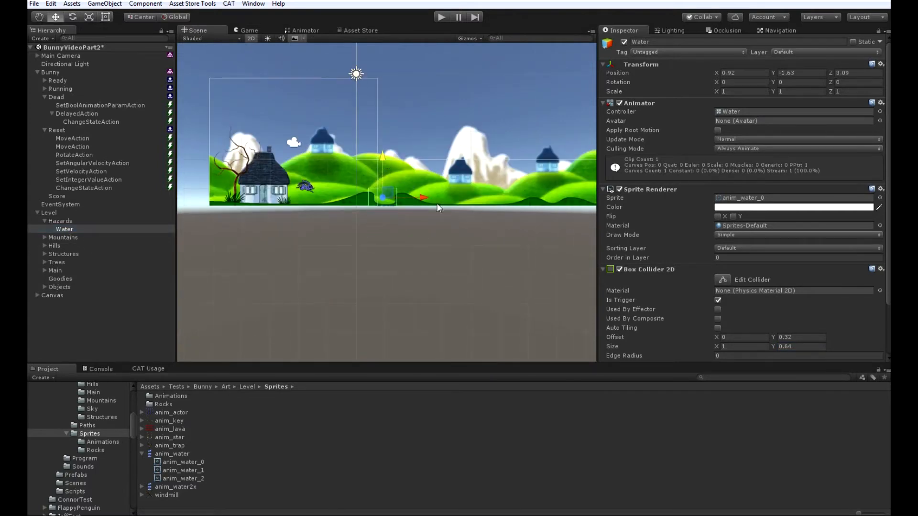
drag(423, 197, 427, 196)
Set the Water sprite's order in layer to 2 and lower the object to about Y -1.72
click(727, 259)
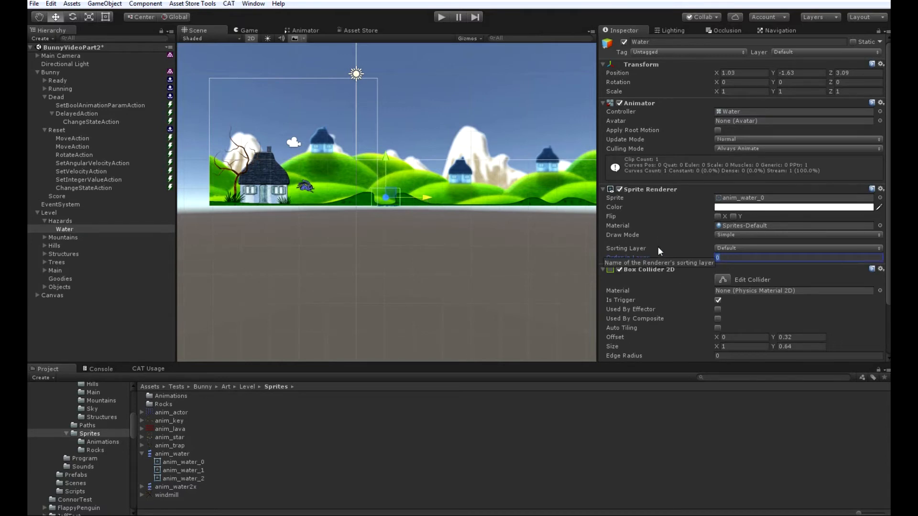
text(2)
drag(382, 157, 378, 160)
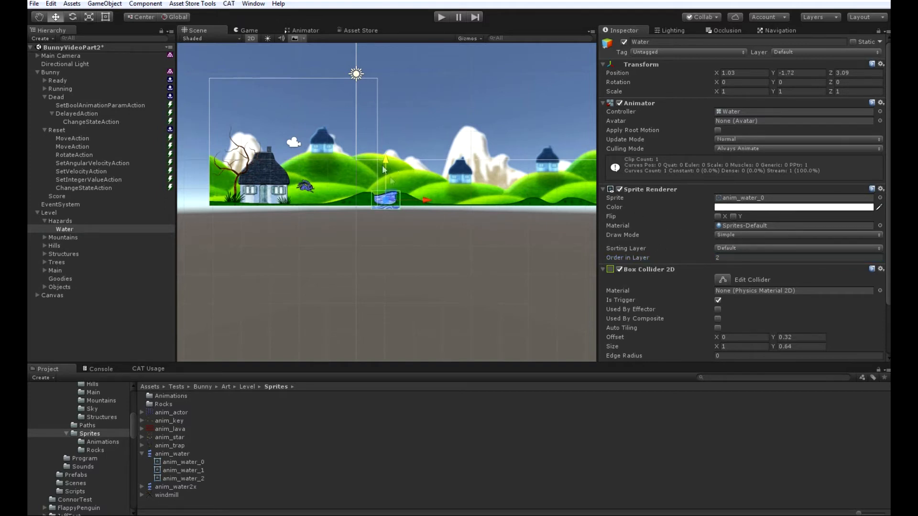
scroll(389, 193, up, 5)
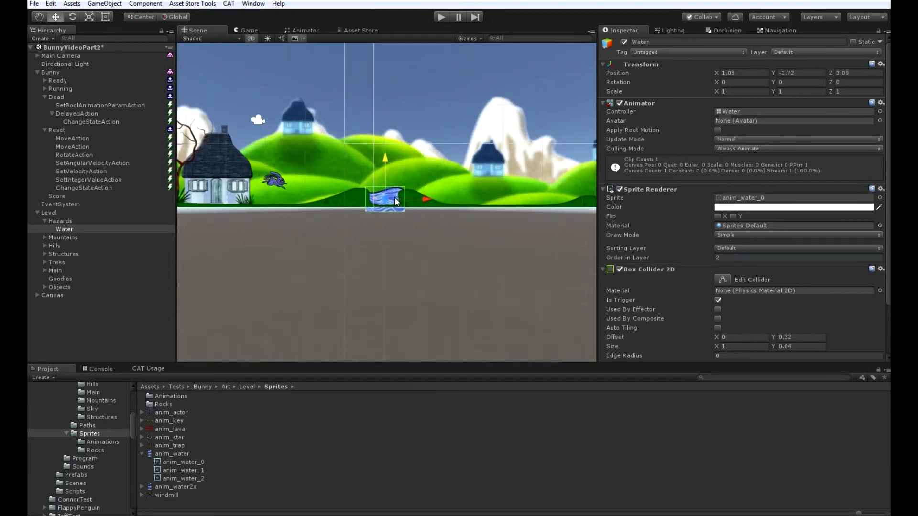
scroll(389, 193, up, 5)
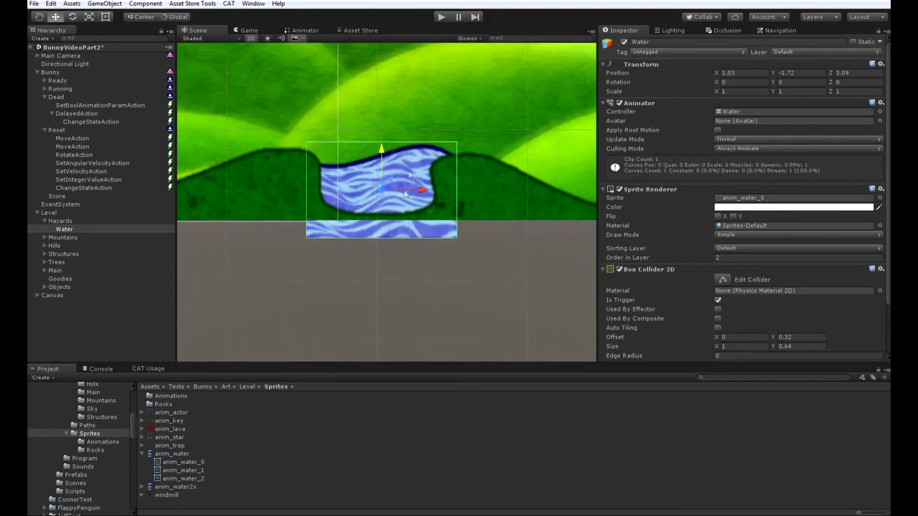
Lower the Water object to about Y -1.75 and set its box collider's X size to 0.8
drag(383, 152, 383, 157)
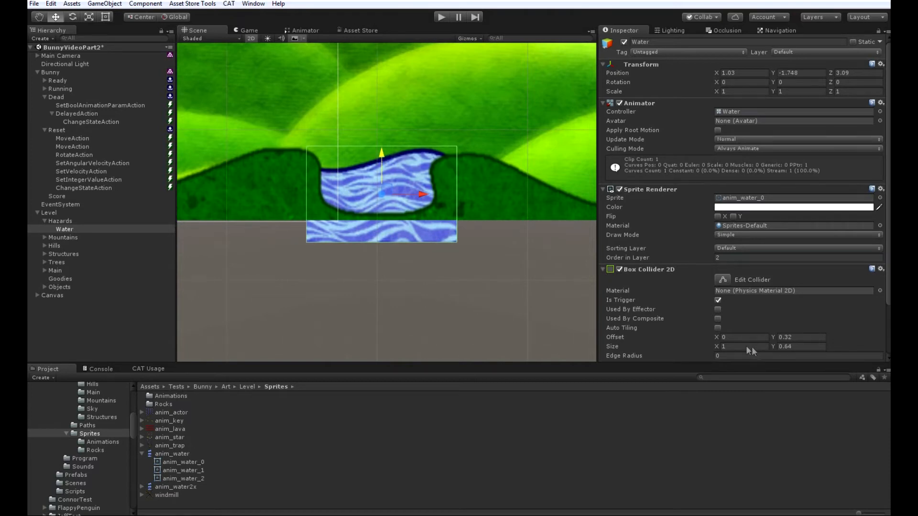
text(0.8)
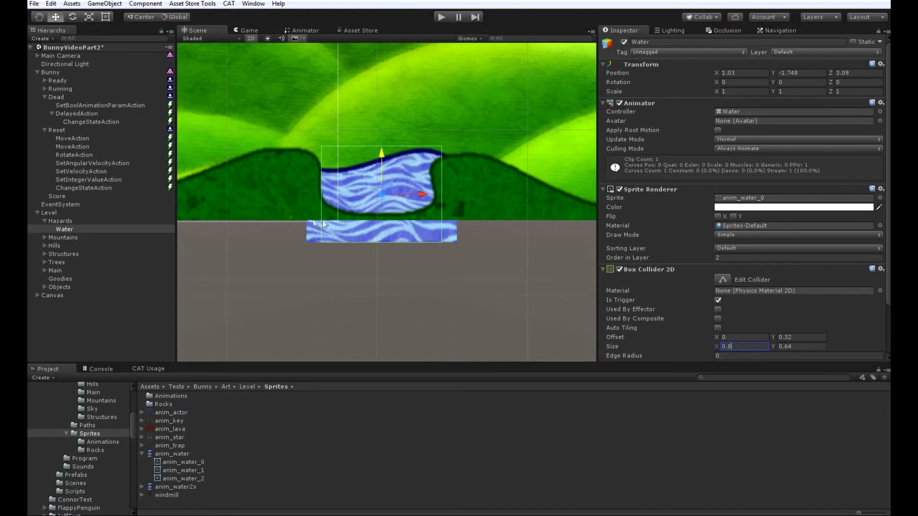
scroll(345, 249, down, 3)
scroll(342, 239, down, 5)
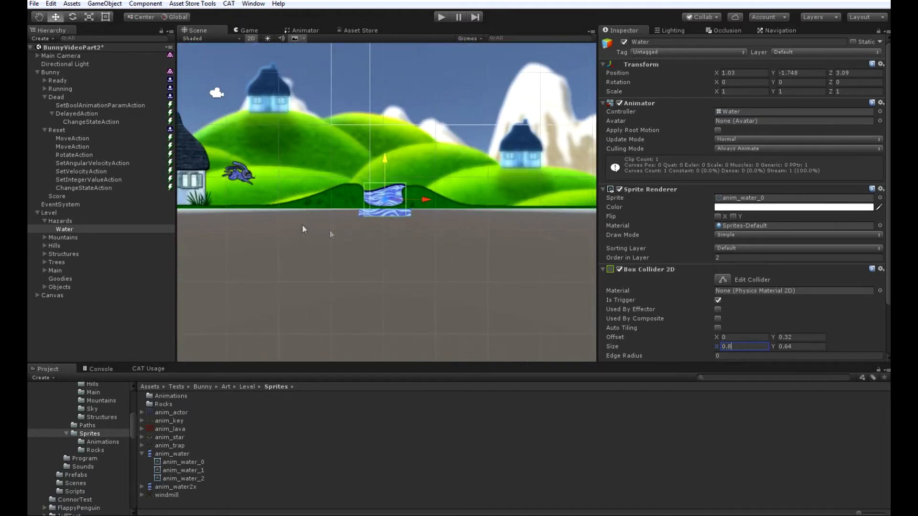
Add a State Machine component to the Water object and reselect Water in the Hierarchy
scroll(641, 267, down, 3)
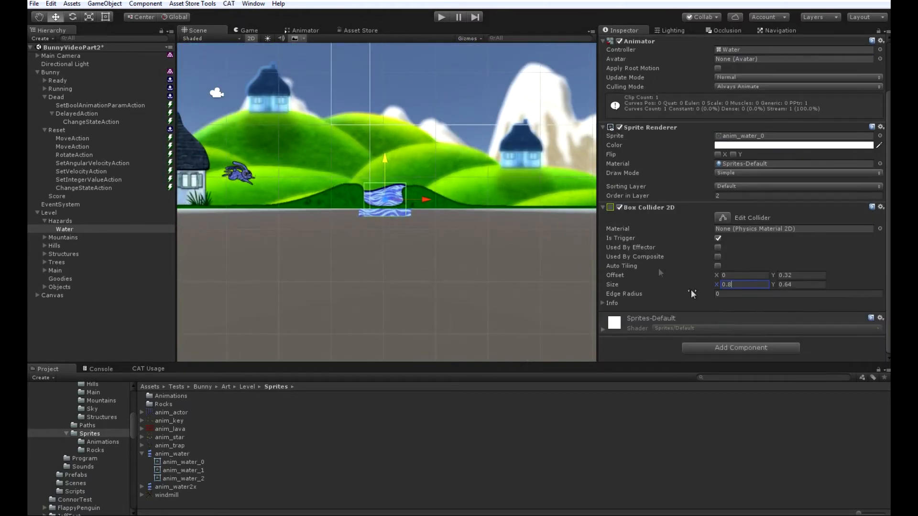
click(726, 348)
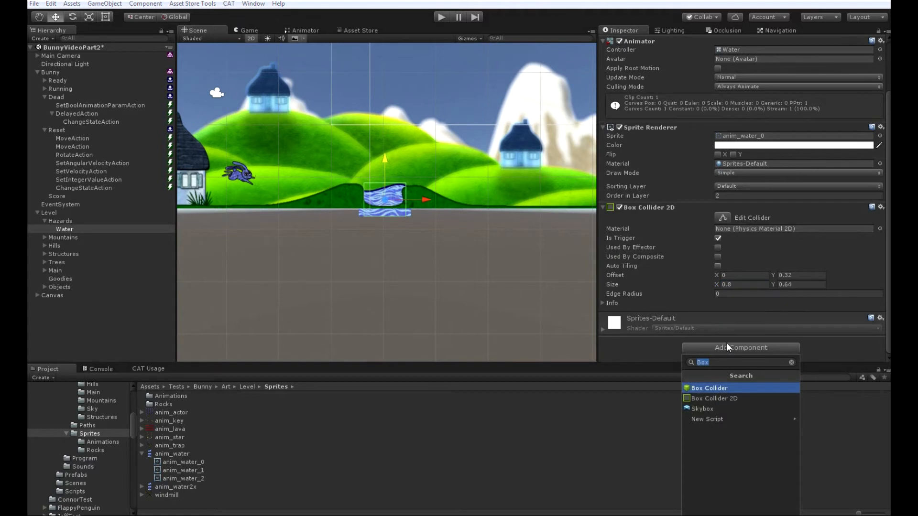
text(State)
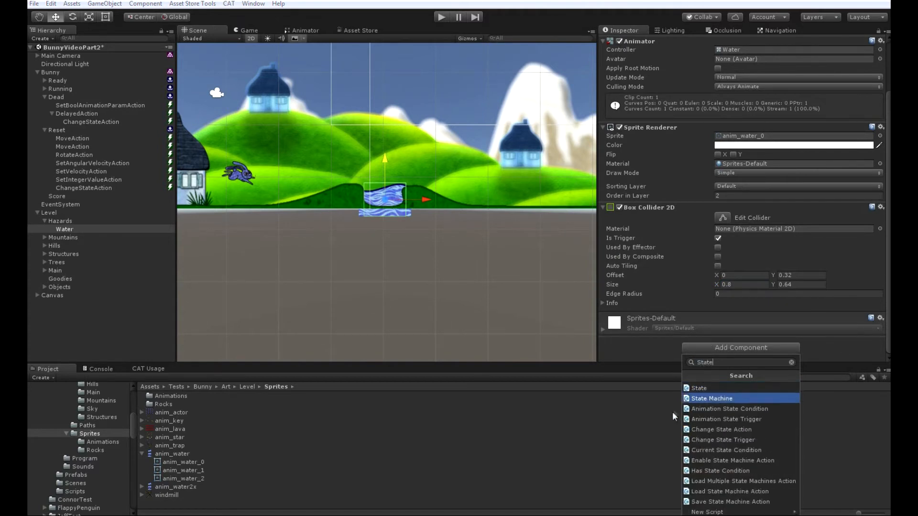
click(721, 400)
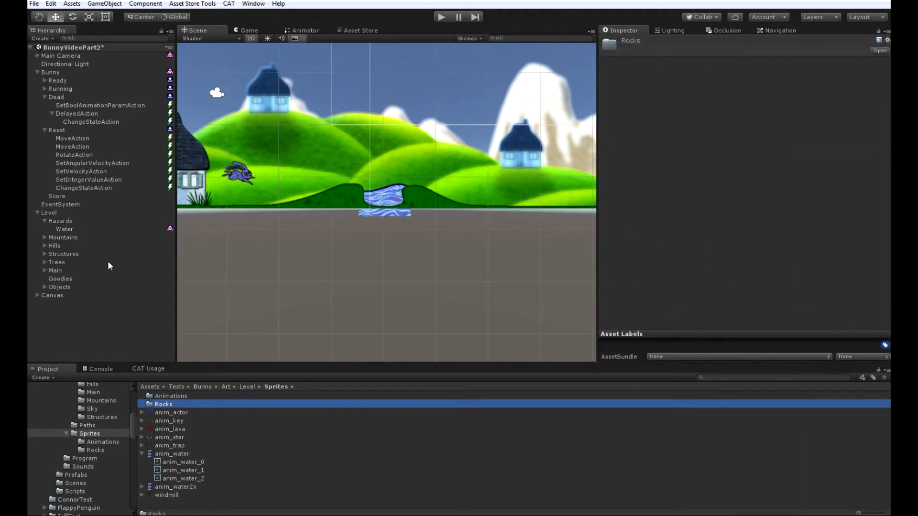
click(73, 229)
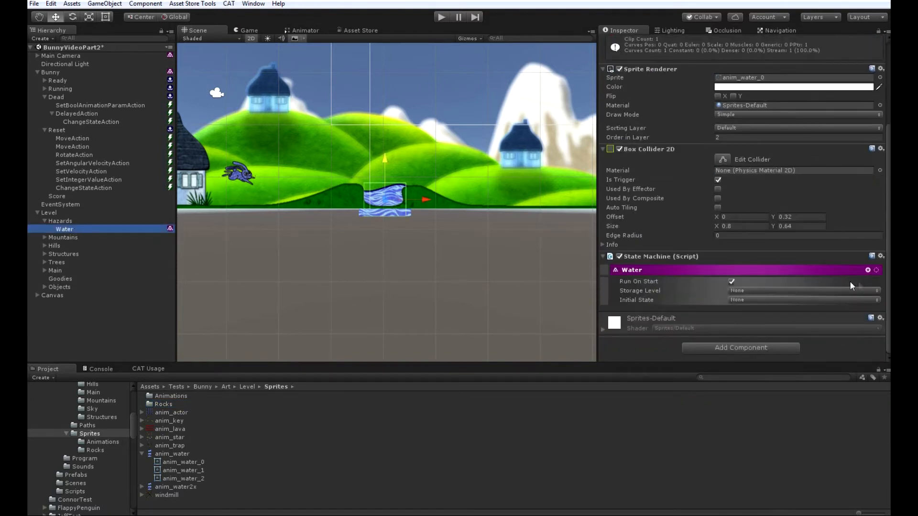
Add a spatial Collision Trigger to the Water state machine
click(867, 270)
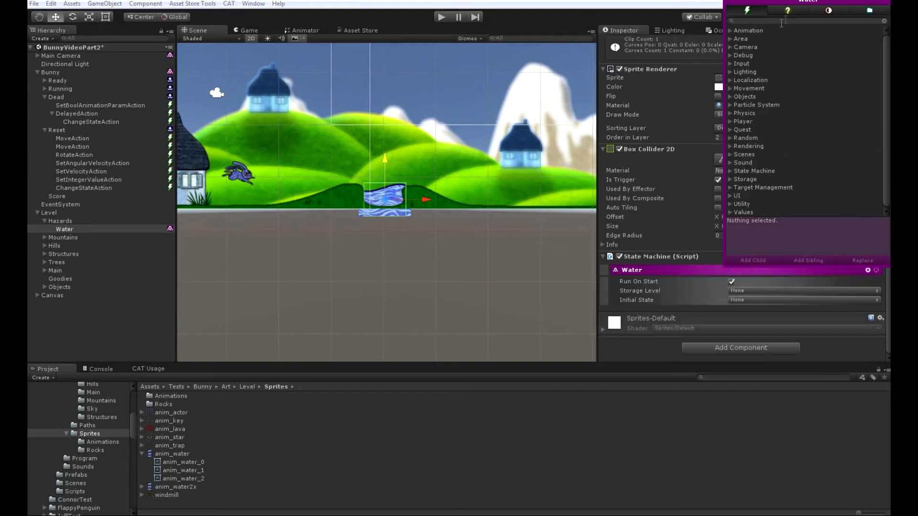
click(828, 10)
click(730, 71)
click(730, 113)
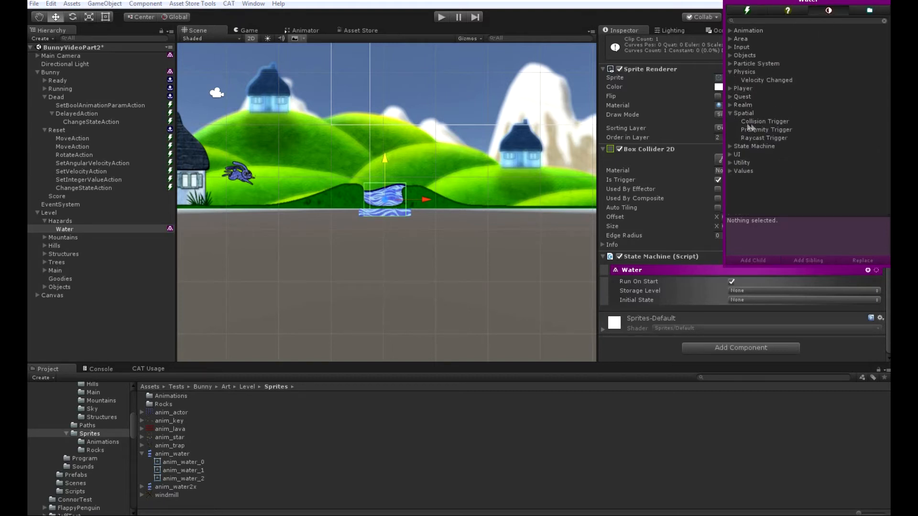
double_click(768, 121)
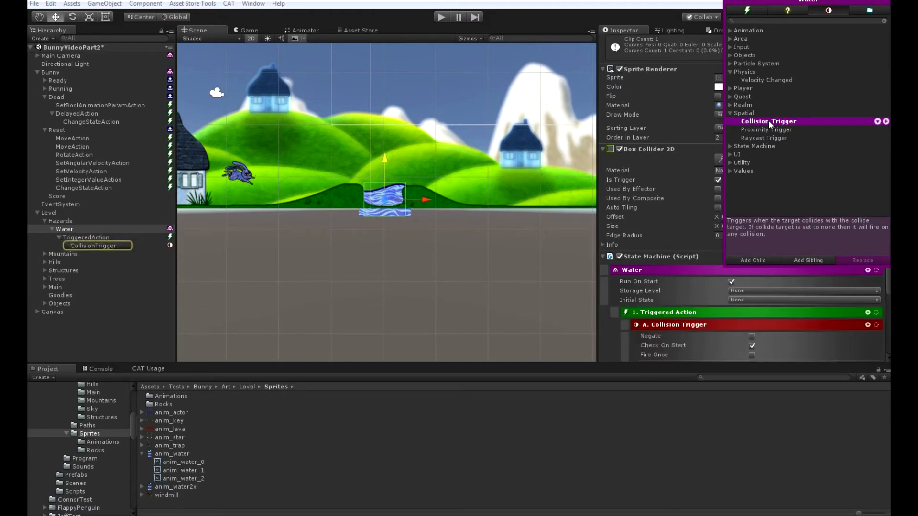
click(612, 343)
scroll(641, 312, down, 3)
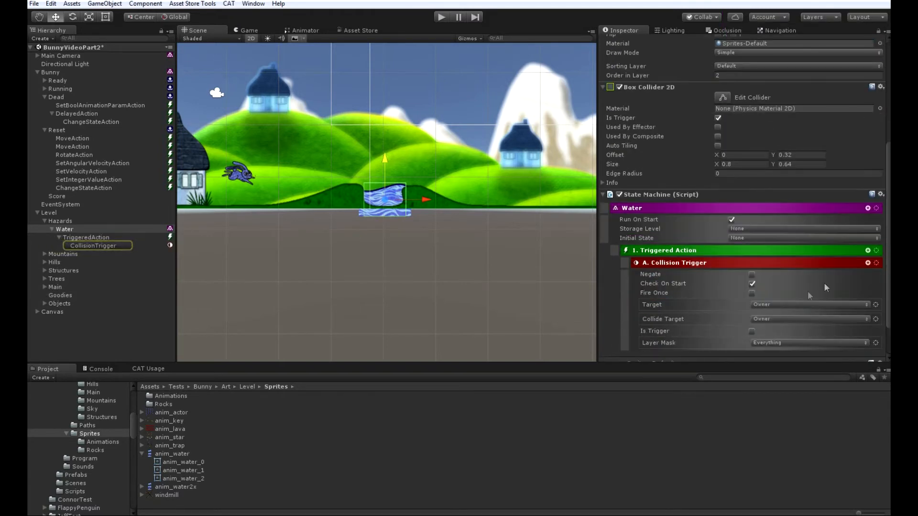
Add a Play Sound action inside Water's Triggered Action
click(868, 250)
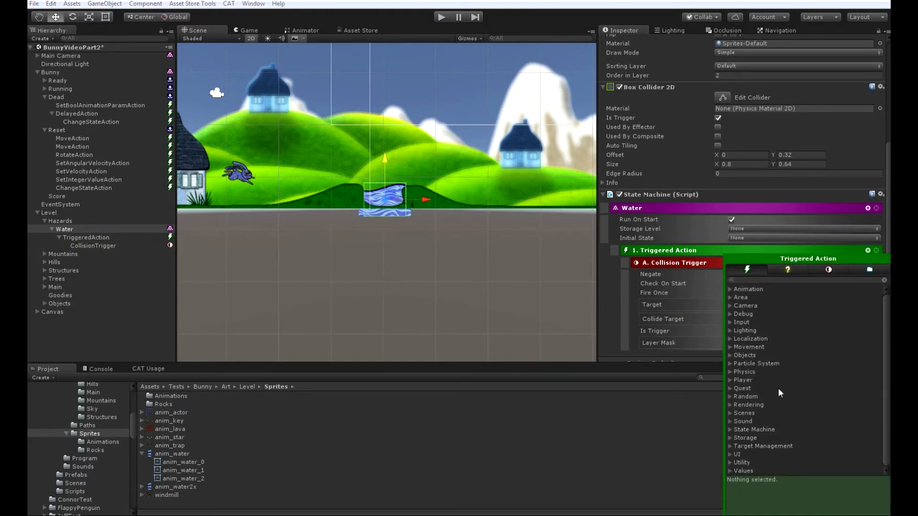
click(767, 279)
text(Play S)
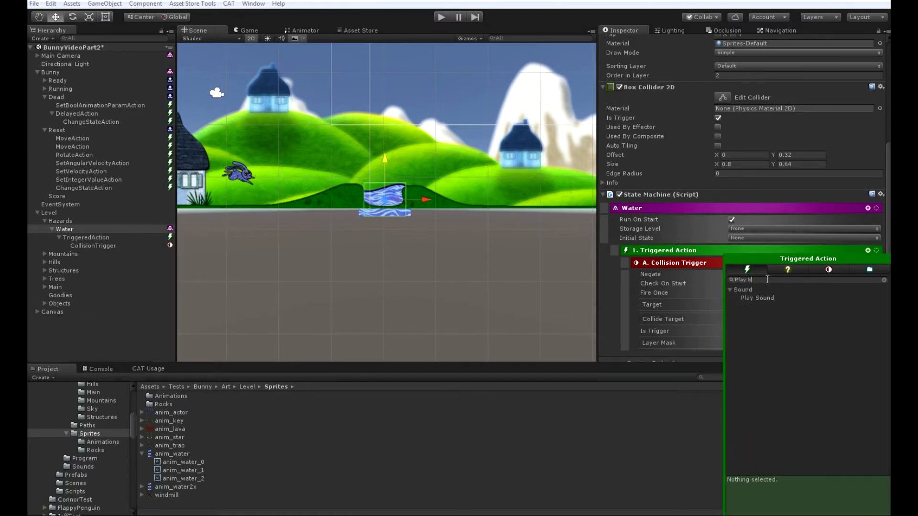
double_click(759, 298)
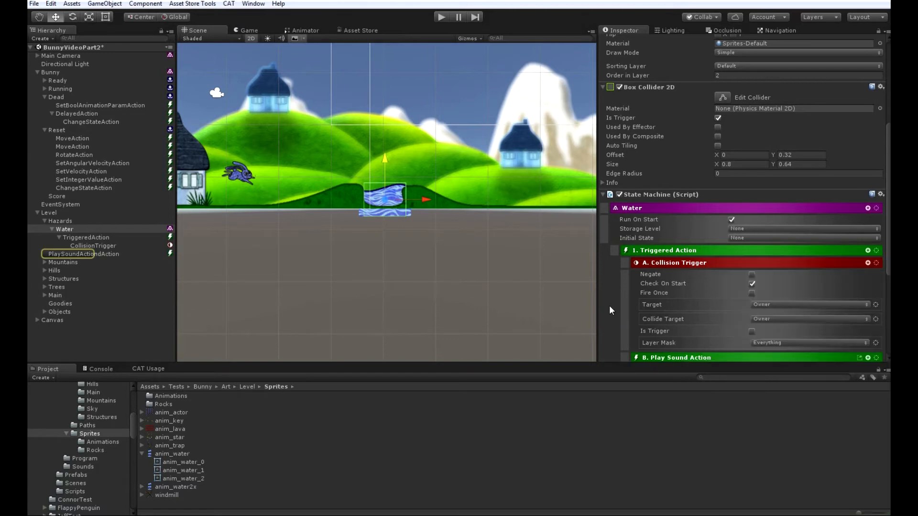
Set the Collision Trigger's collide target to Player and enable Is Trigger
scroll(678, 262, down, 3)
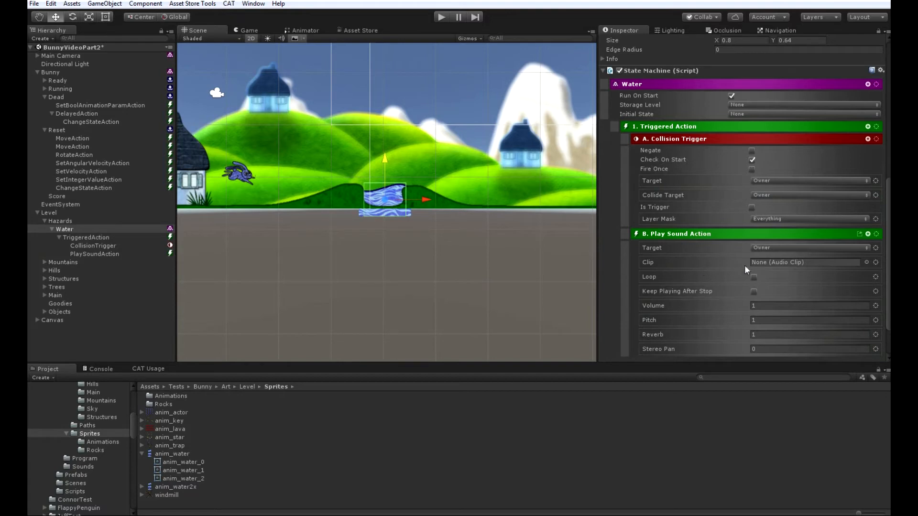
click(770, 191)
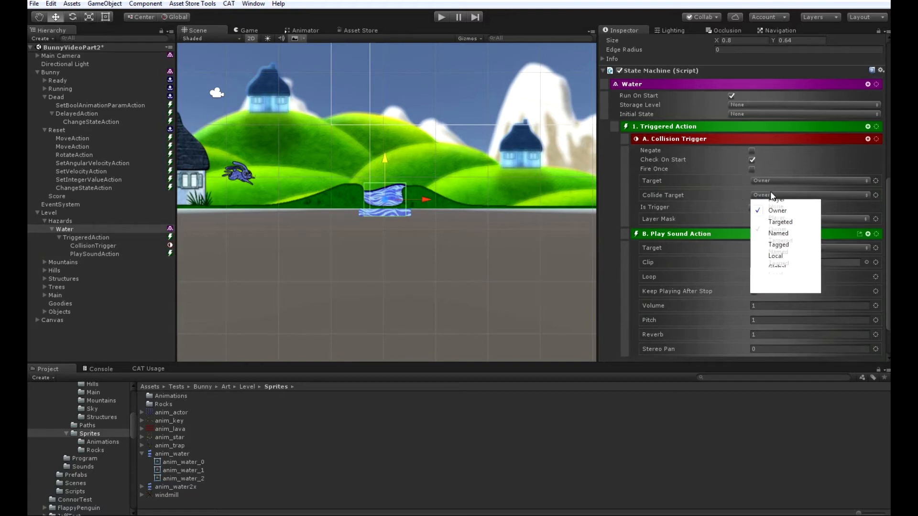
click(782, 216)
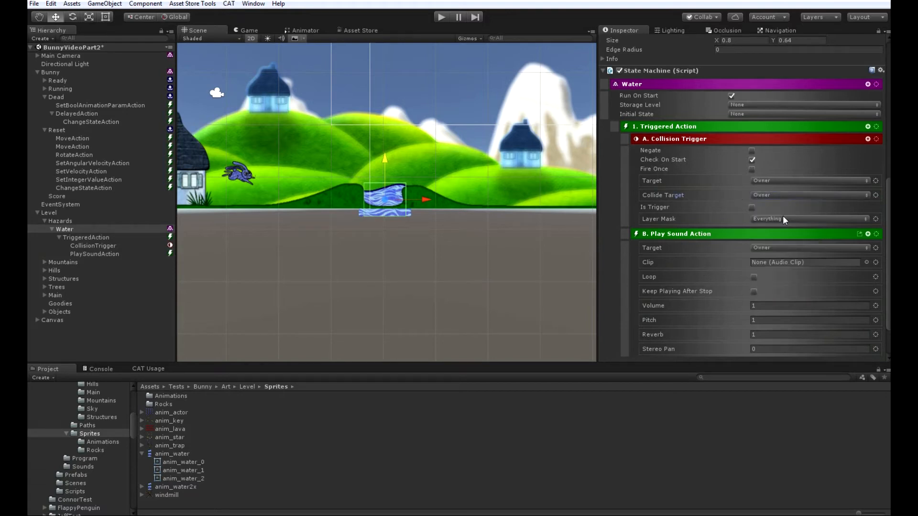
click(752, 207)
Assign the splash clip from the Sounds folder to the Play Sound Action and enable Keep Playing After Stop
scroll(717, 235, down, 3)
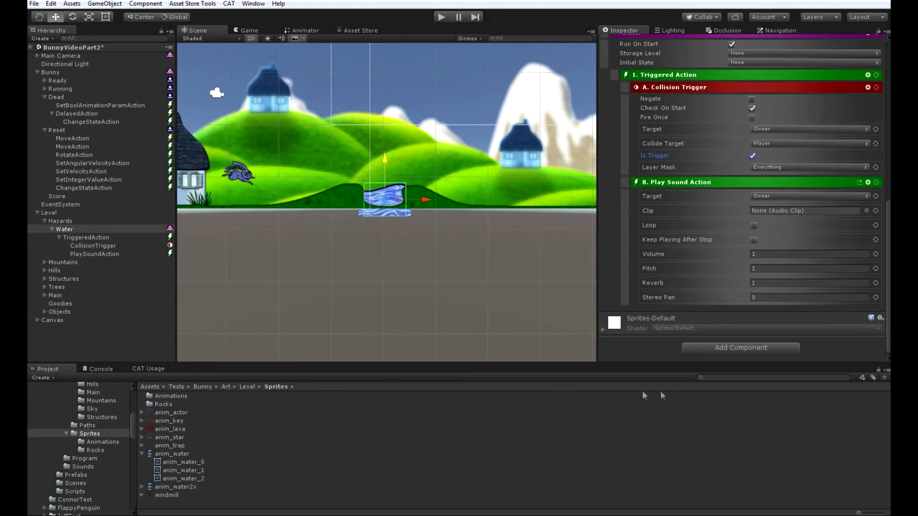
click(91, 467)
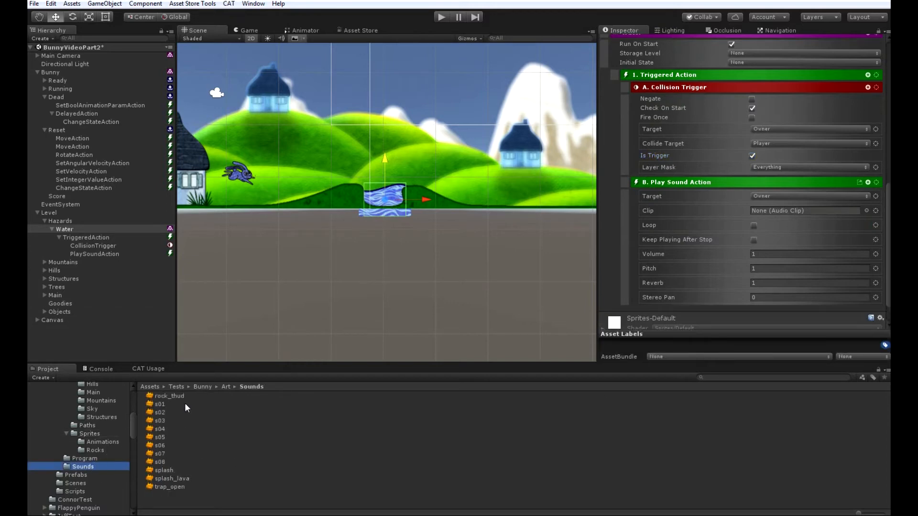
drag(170, 471, 781, 208)
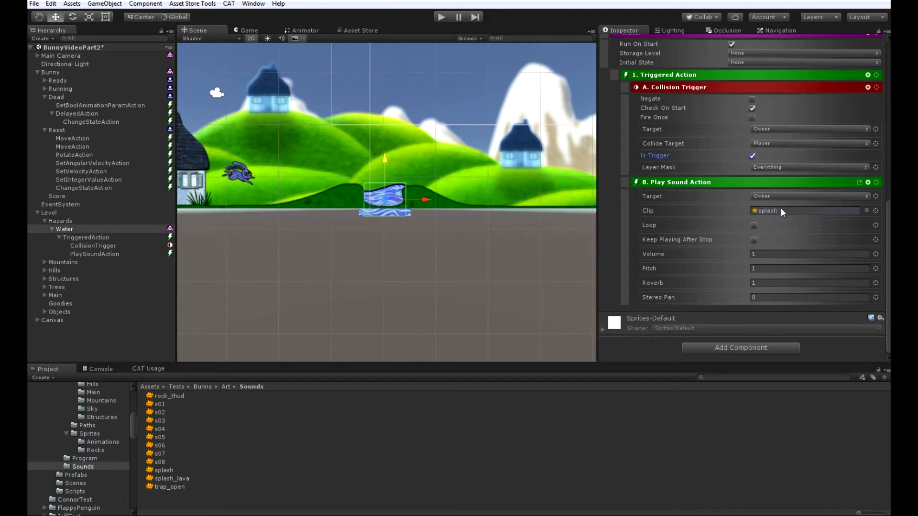
click(753, 240)
scroll(738, 259, up, 3)
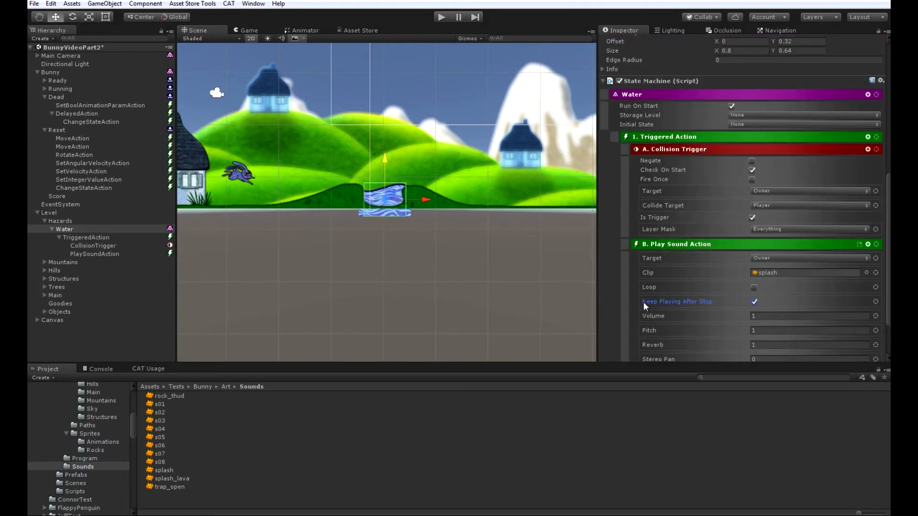
scroll(646, 286, down, 3)
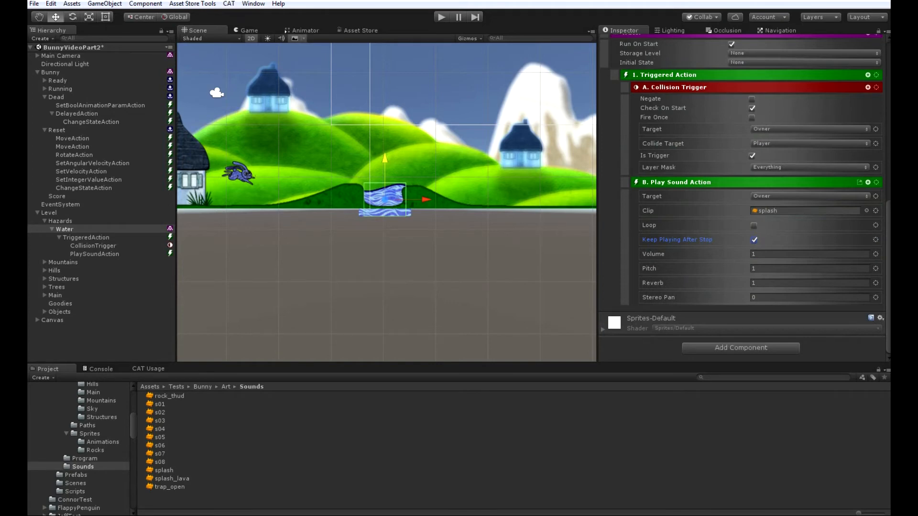
Create a CAT State Machine object under Hazards and name it Trap
click(73, 219)
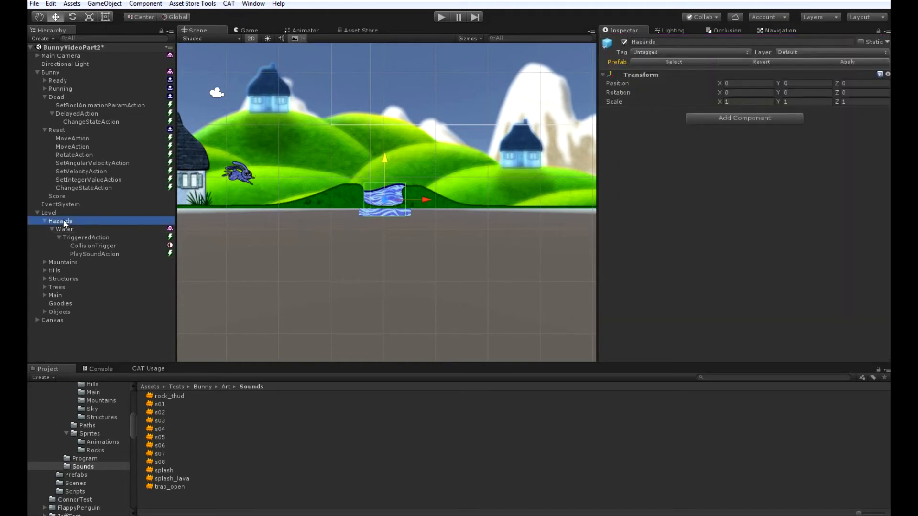
right_click(64, 221)
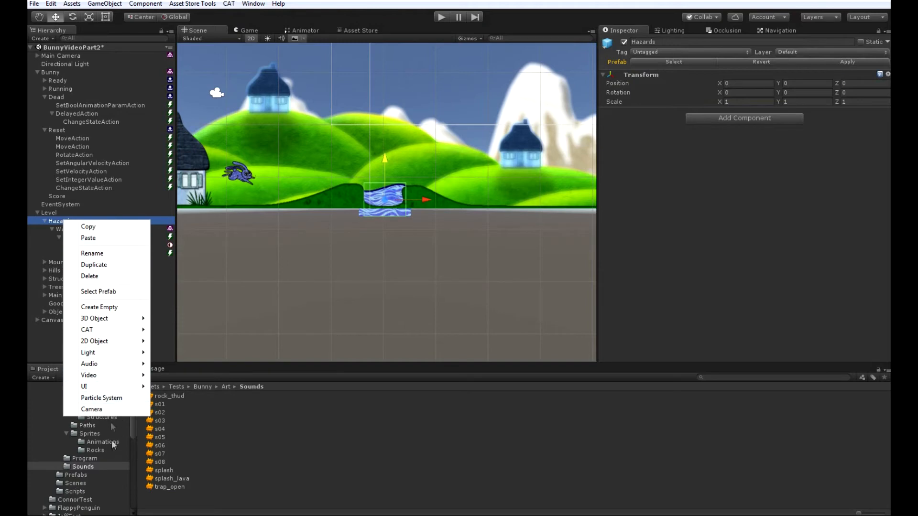
mouse_move(109, 330)
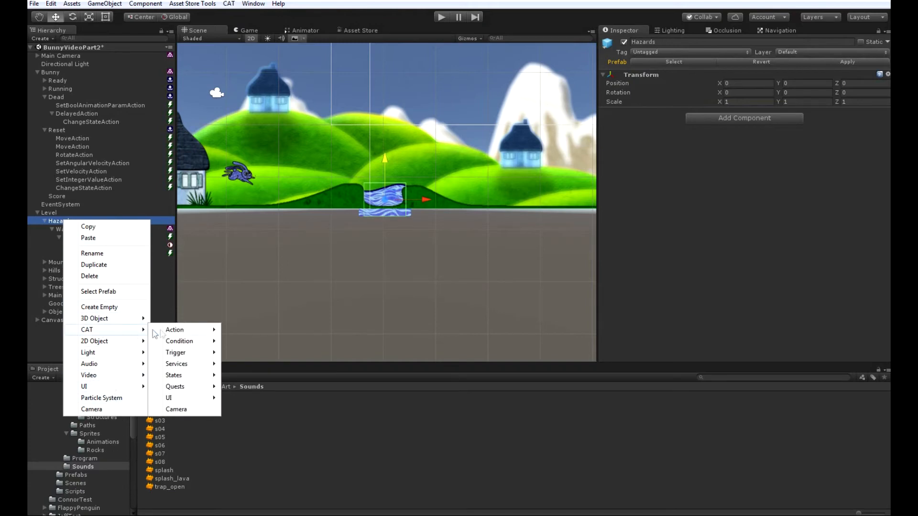
mouse_move(188, 376)
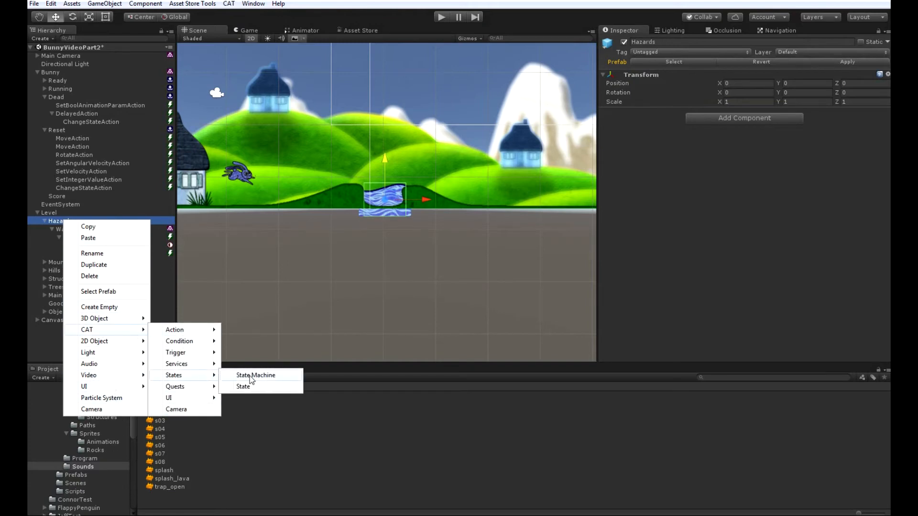
click(259, 375)
click(91, 263)
click(101, 261)
text(Trap)
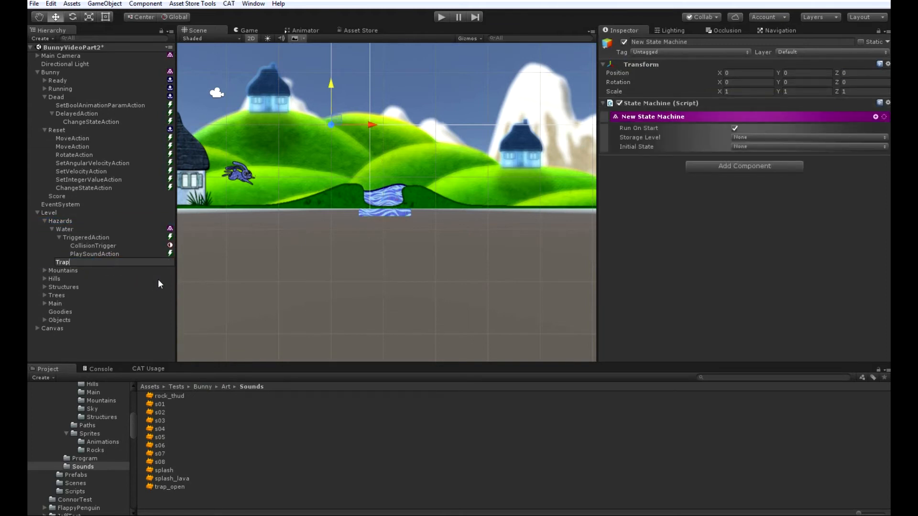
key(Return)
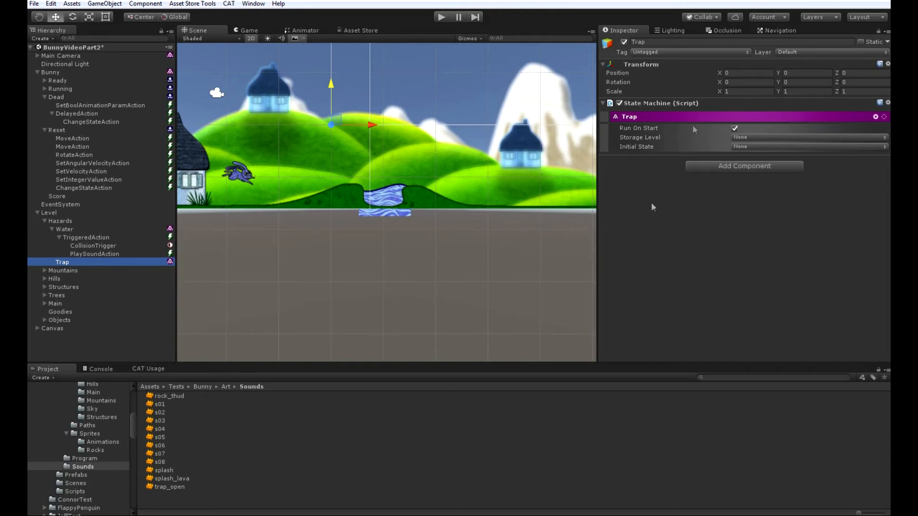
Attach the Trap animator controller from the Animations folder to the Trap object and add a Sprite Renderer
click(101, 442)
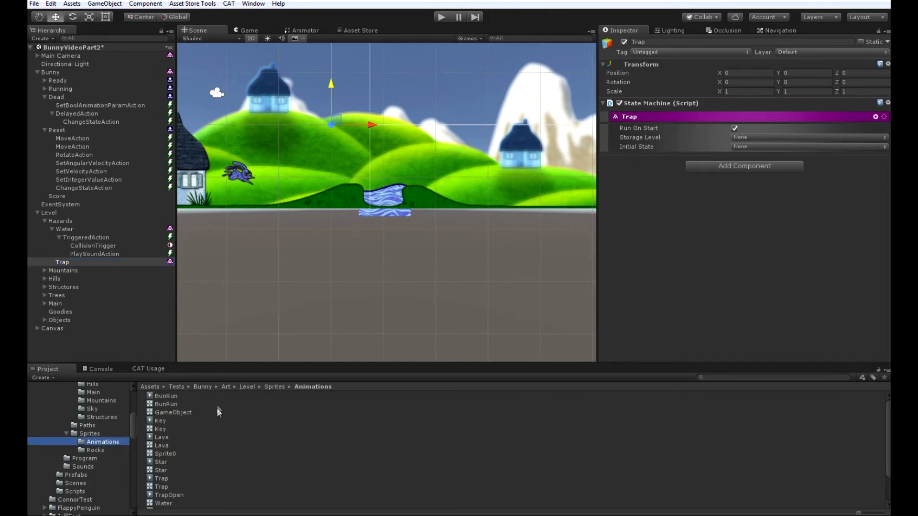
drag(160, 490, 649, 221)
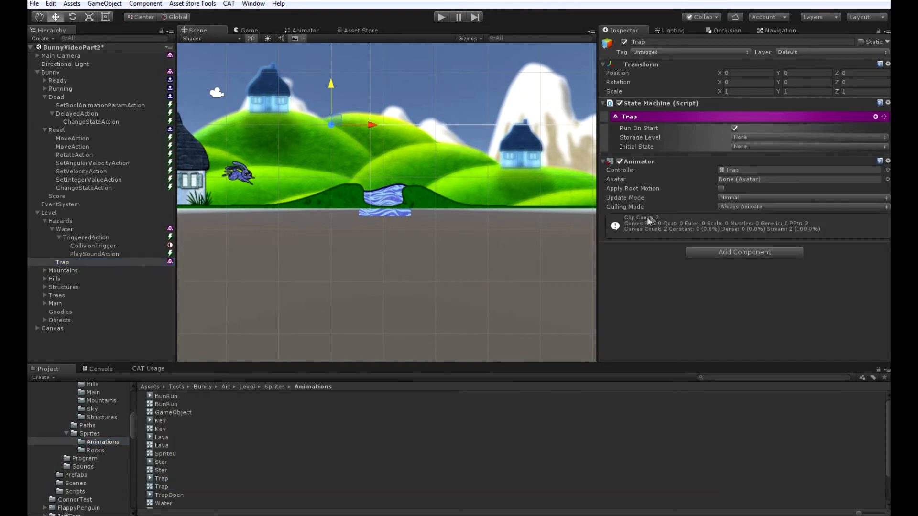
click(735, 252)
text(Sprite)
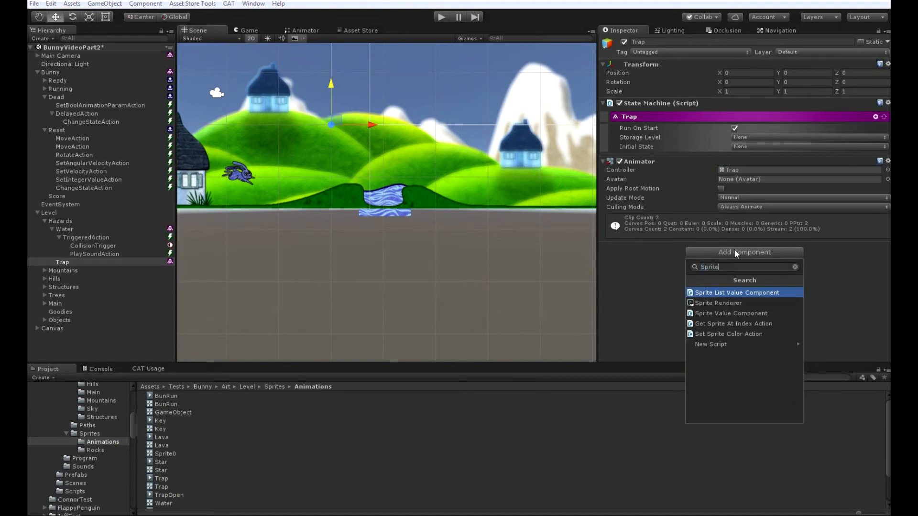
key(Down)
key(Return)
Add a Box Collider 2D component to the Trap object
scroll(706, 270, down, 1)
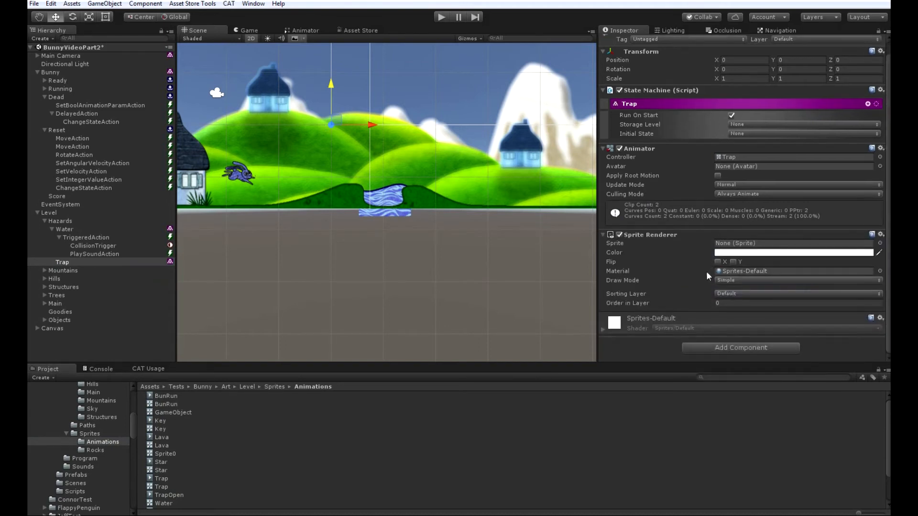
click(744, 347)
text(Box)
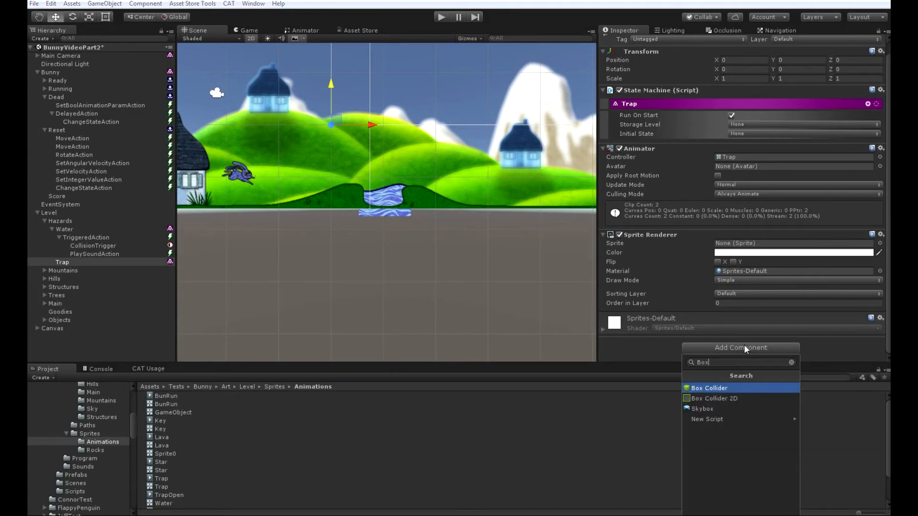
key(Down)
key(Return)
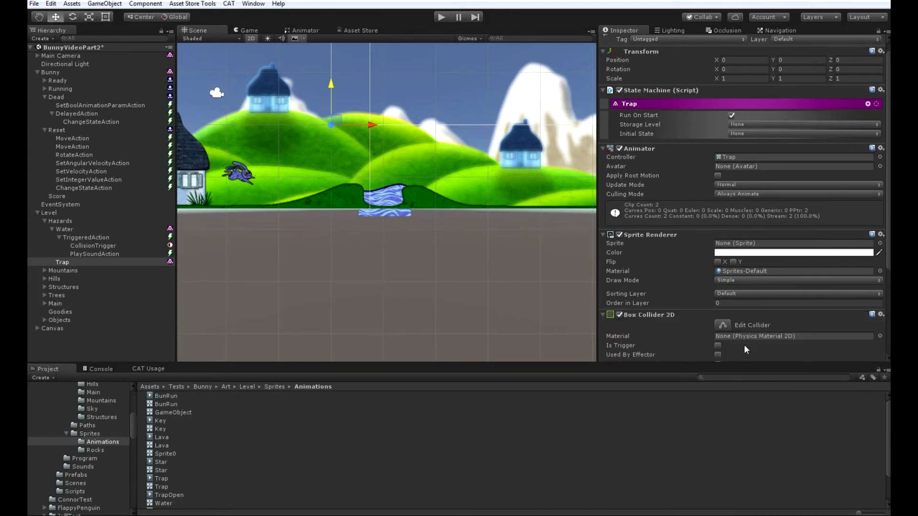
Assign the anim_trap_0 sprite to the Trap's Sprite Renderer and set its Order in Layer to 2
click(93, 434)
click(143, 445)
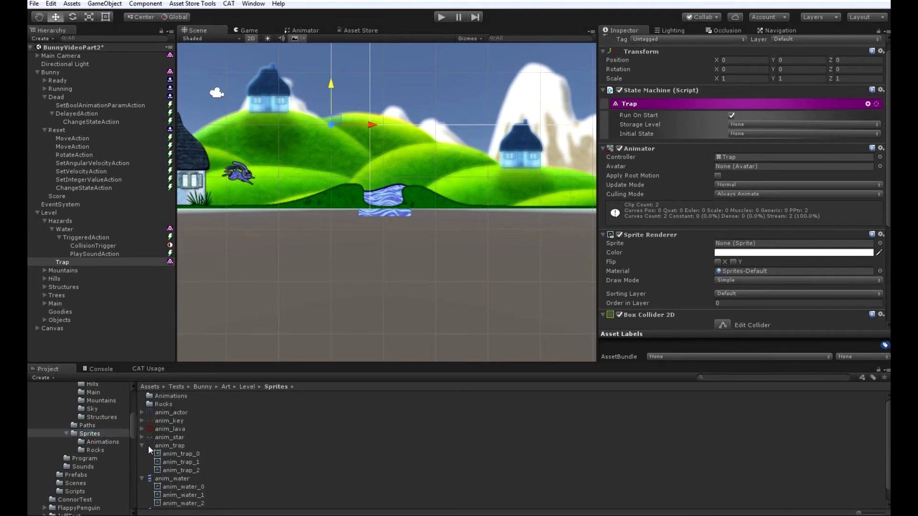
drag(168, 454, 758, 248)
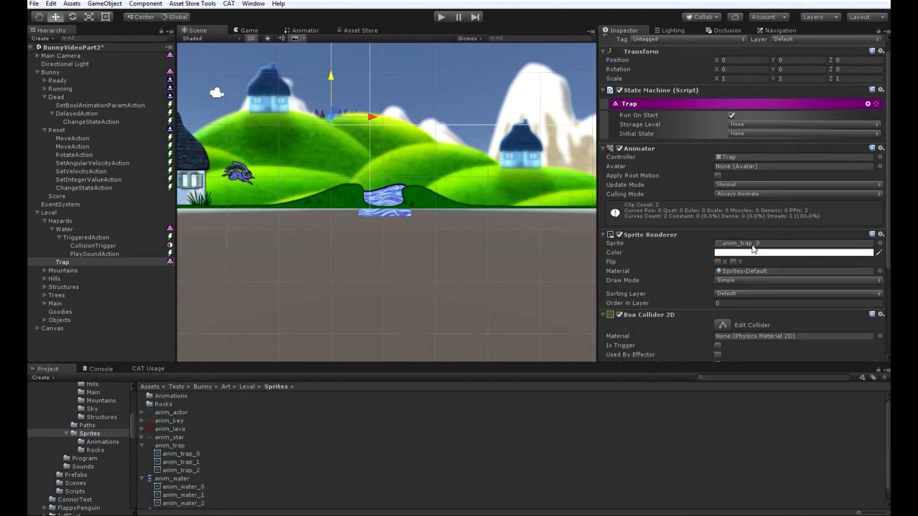
click(724, 303)
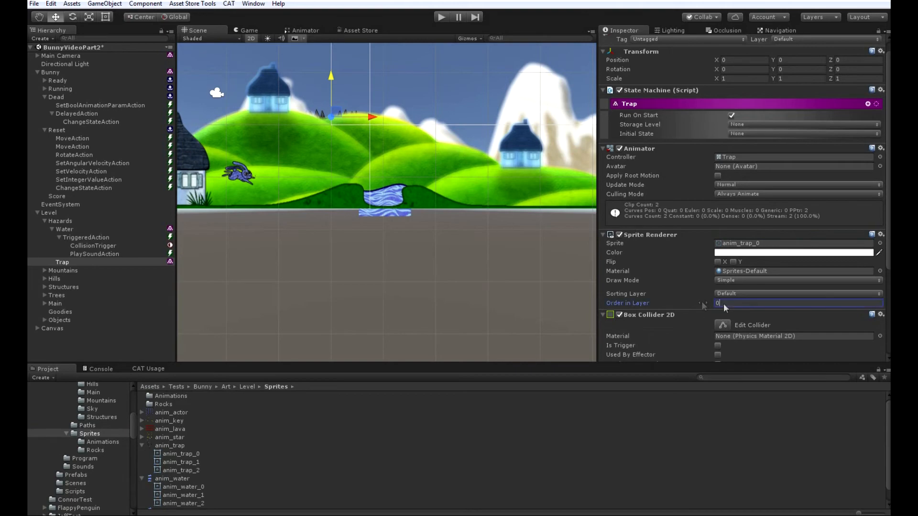
text(2)
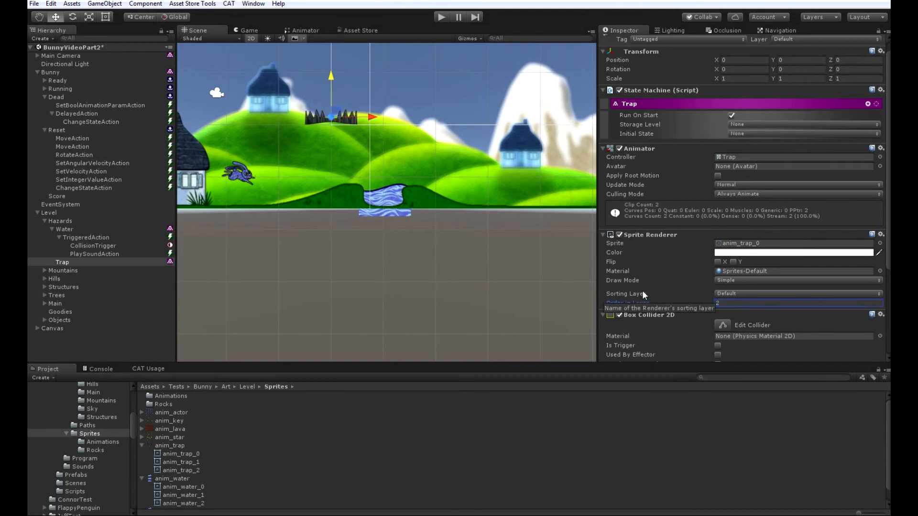
Make the Trap's Box Collider 2D a trigger with a Y offset of 0.16 and a size of 0.8 by 0.32
scroll(645, 287, down, 5)
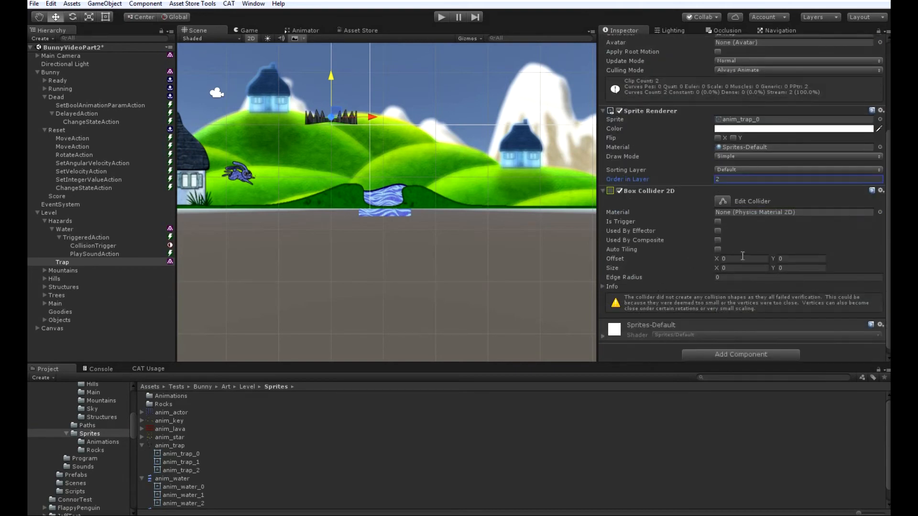
click(718, 221)
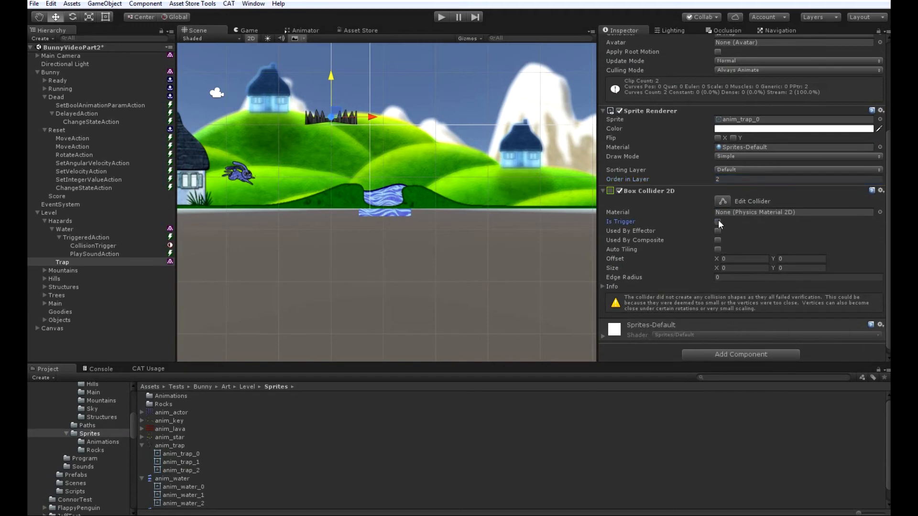
click(741, 258)
key(Tab)
text(0.16)
click(754, 268)
text(0.8)
key(Tab)
text(0.32)
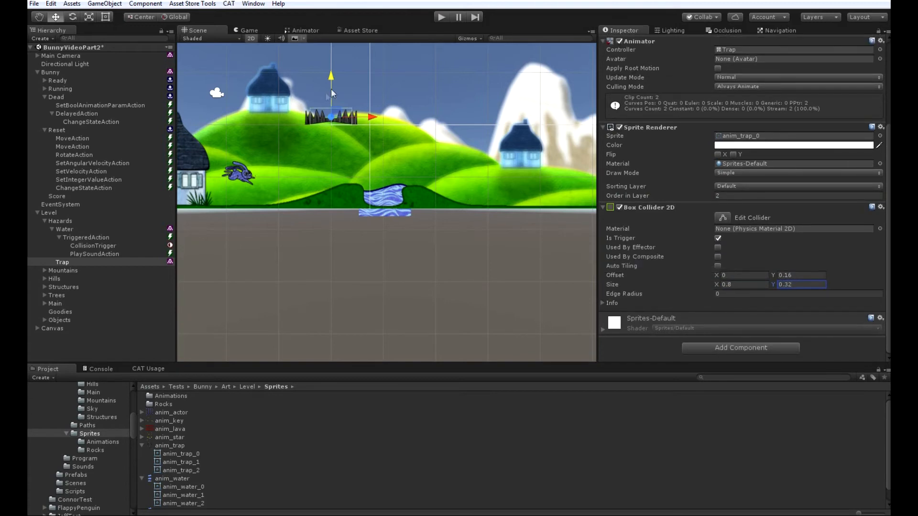
Move the Trap down to ground level on the far side of the water, to about X 3.733, Y -1.584
drag(372, 116, 535, 160)
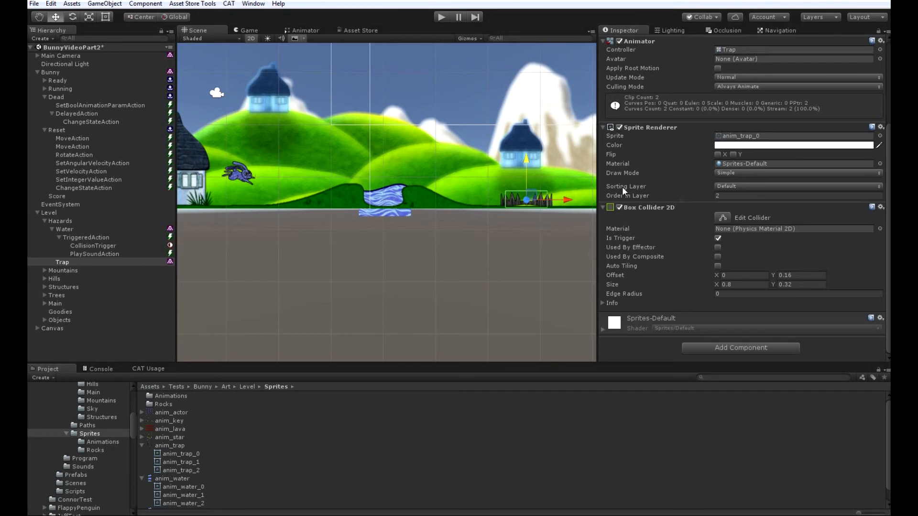
Add two new states to the Trap state machine
scroll(679, 278, up, 5)
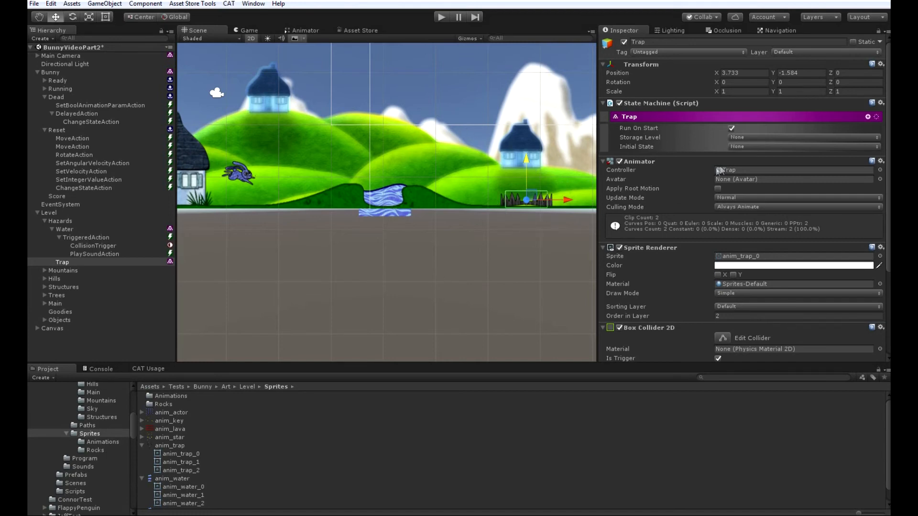
click(868, 116)
mouse_move(848, 126)
click(775, 125)
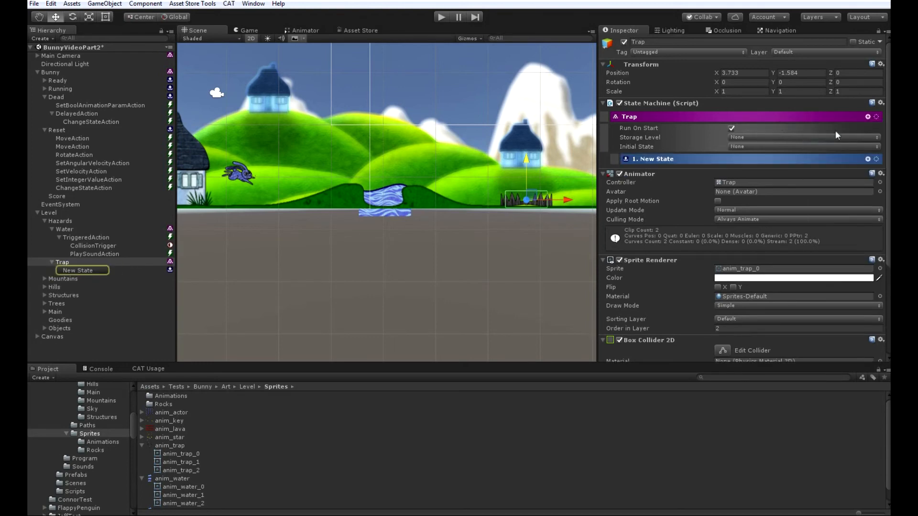
click(876, 115)
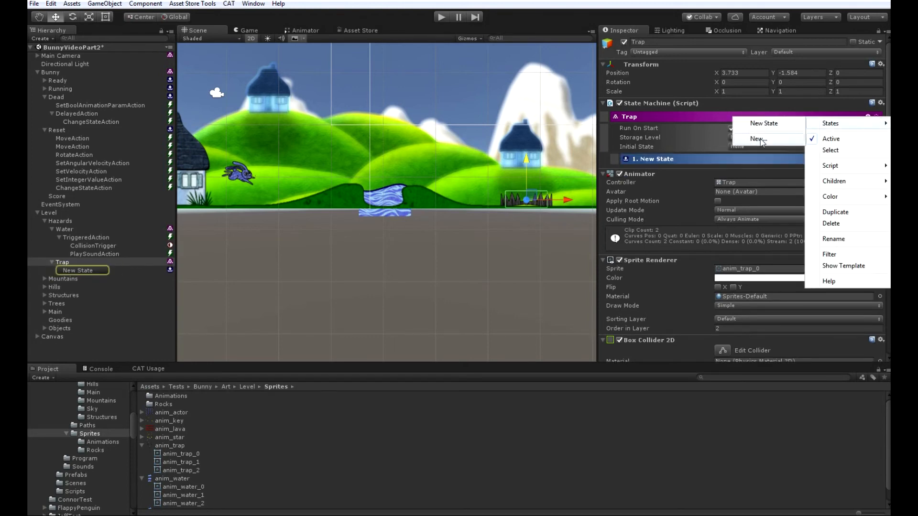
click(759, 139)
Rename the Trap's two new states as Default and Triggered
click(79, 271)
click(79, 271)
text(Default)
key(Return)
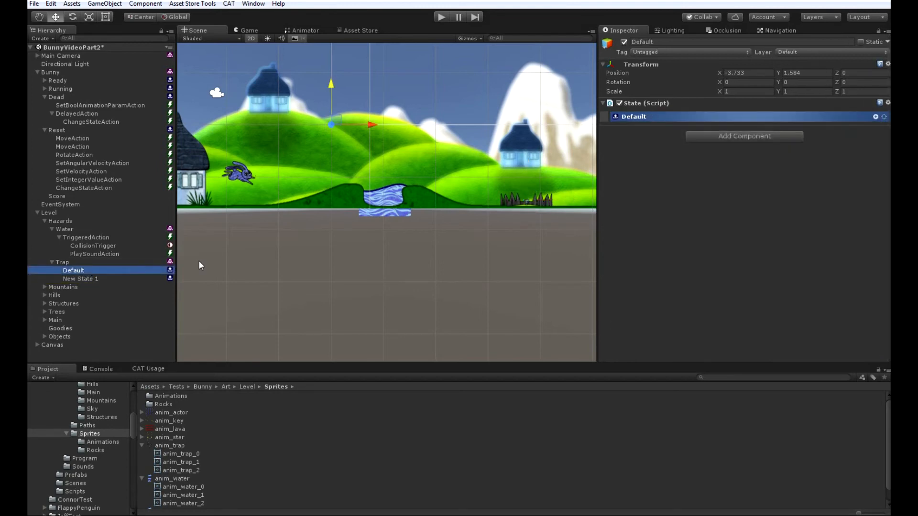
click(91, 279)
click(91, 280)
text(Triggered)
key(Return)
Add a Collision Trigger to the Trap's Default state
click(76, 264)
click(80, 270)
click(874, 116)
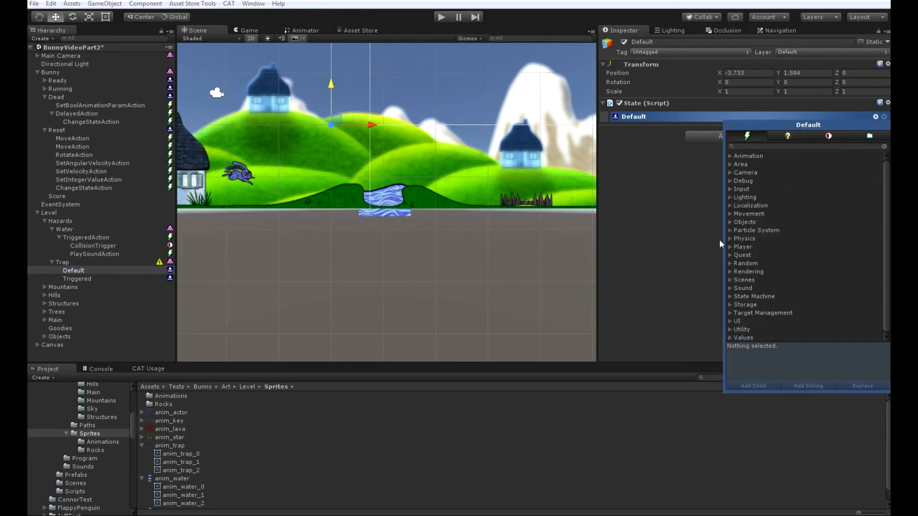
click(827, 137)
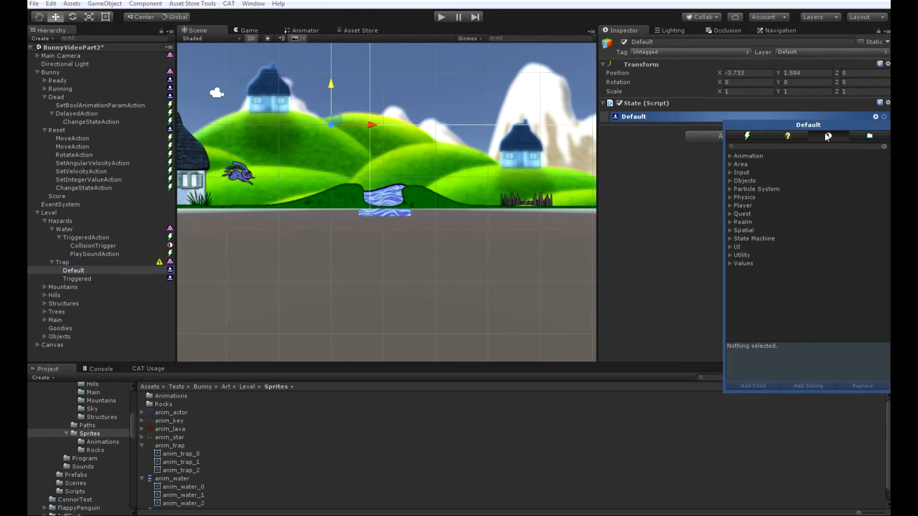
click(771, 145)
text(coll)
double_click(758, 162)
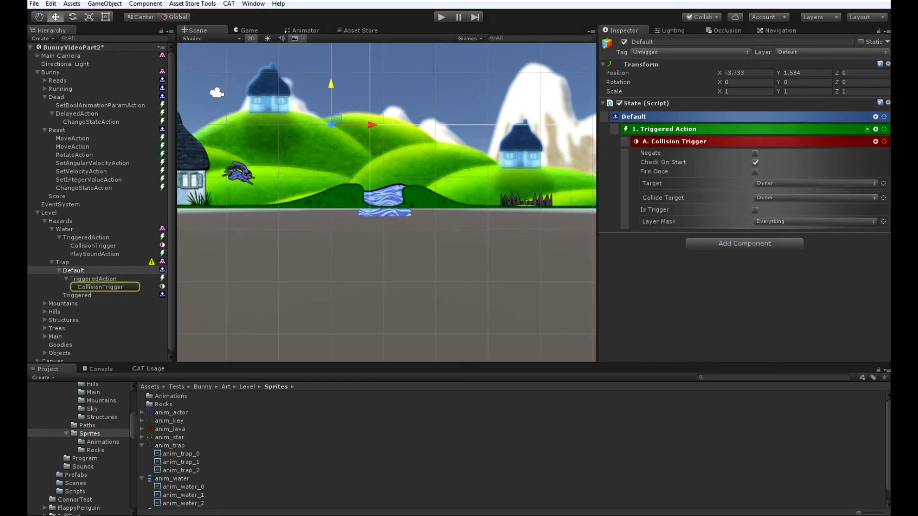
Add a Change State action under the Default state's Triggered Action
click(876, 129)
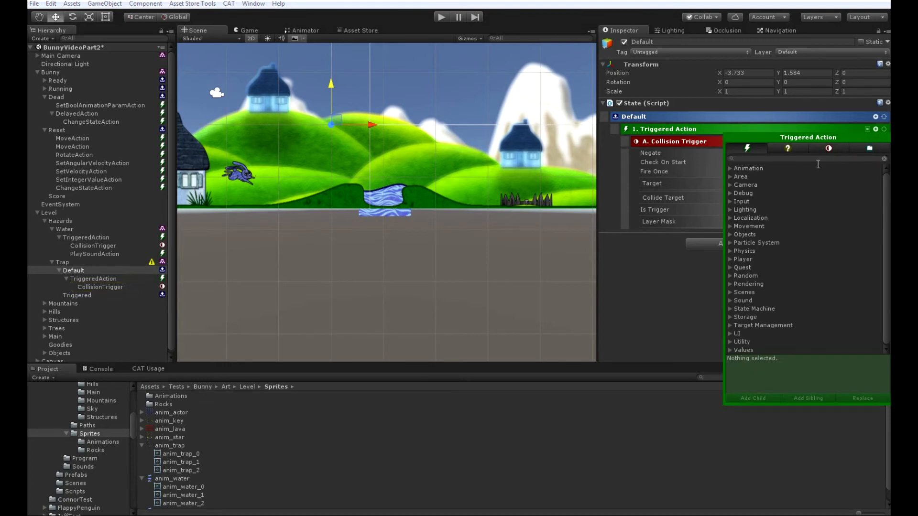
click(765, 159)
text(change st)
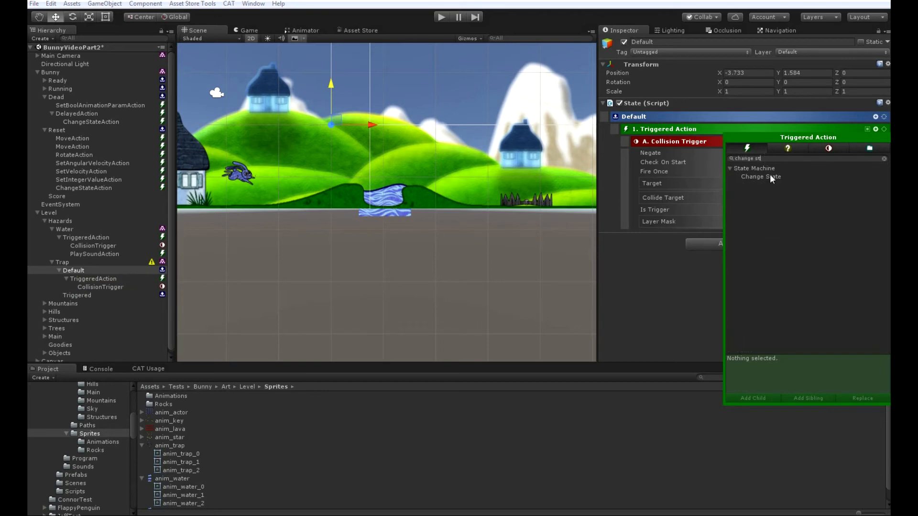
double_click(770, 176)
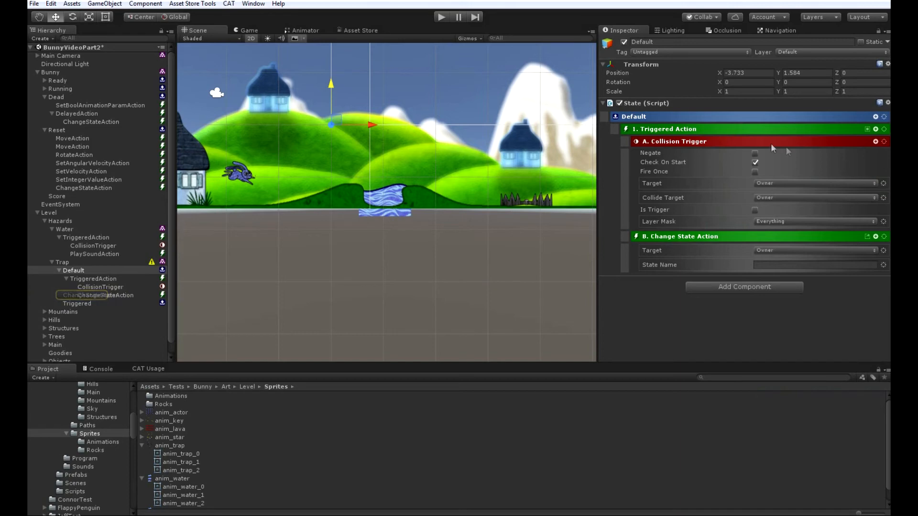
Set the Collision Trigger's Collide Target to Player with Is Trigger enabled, and make the Change State Action's state name Triggered
click(775, 198)
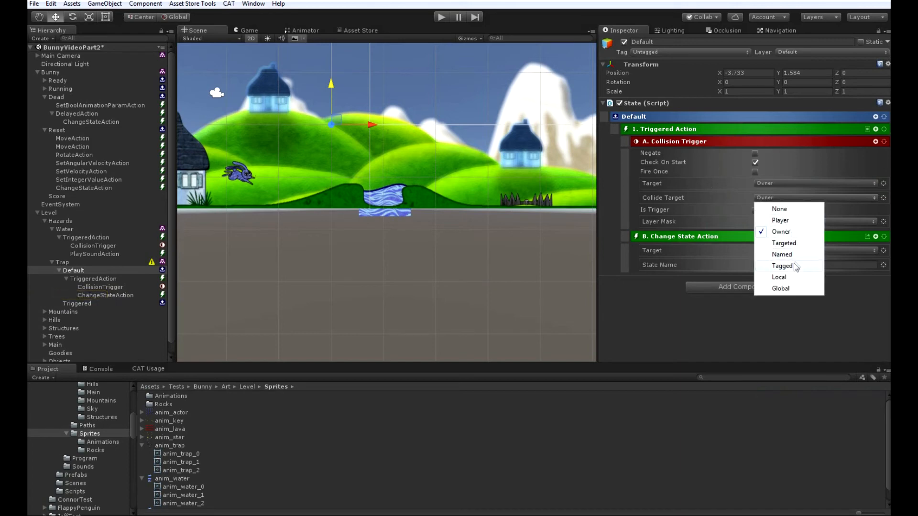
click(784, 220)
click(755, 209)
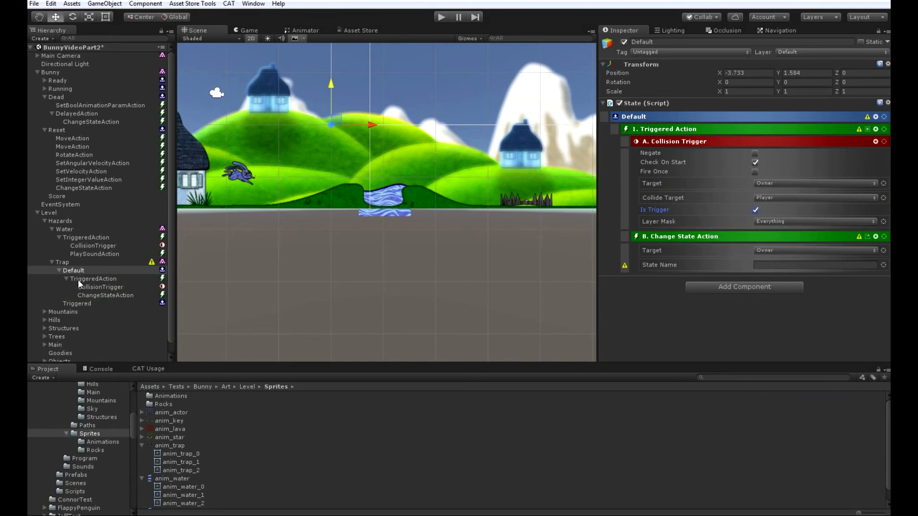
drag(76, 304, 774, 266)
Add Set Bool Animation Param, Play Sound and Move actions to the Trap's Triggered state
click(93, 302)
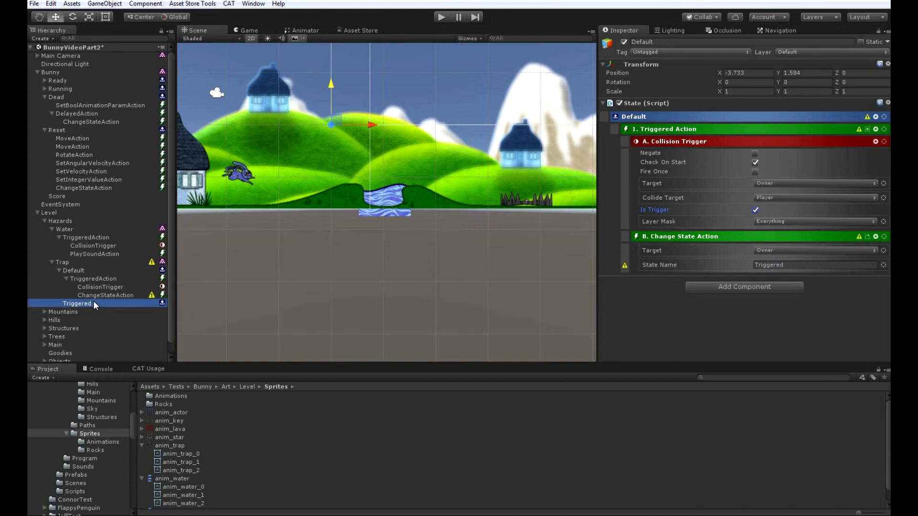
click(875, 117)
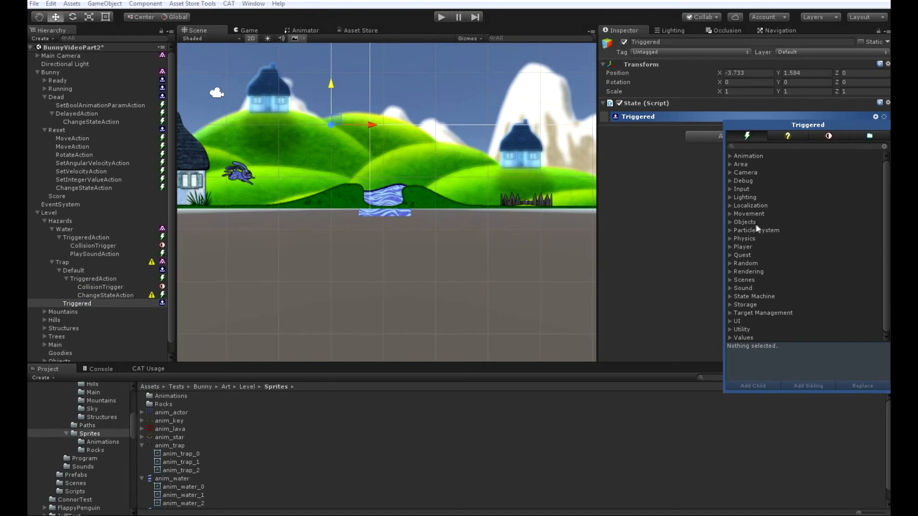
click(730, 156)
double_click(779, 165)
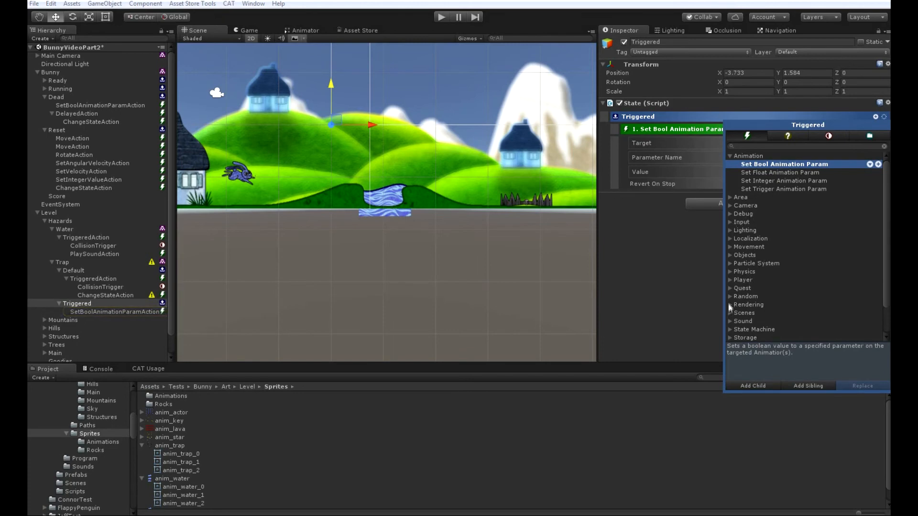
click(729, 321)
click(746, 329)
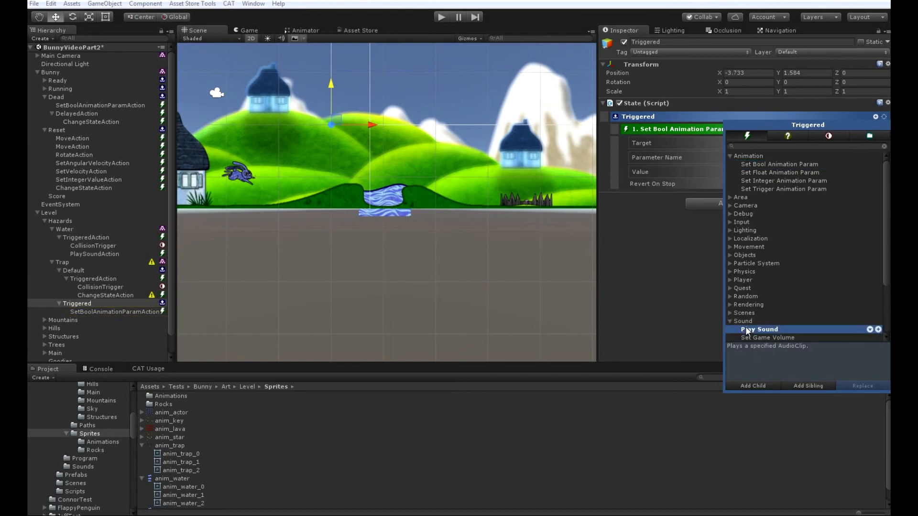
double_click(747, 330)
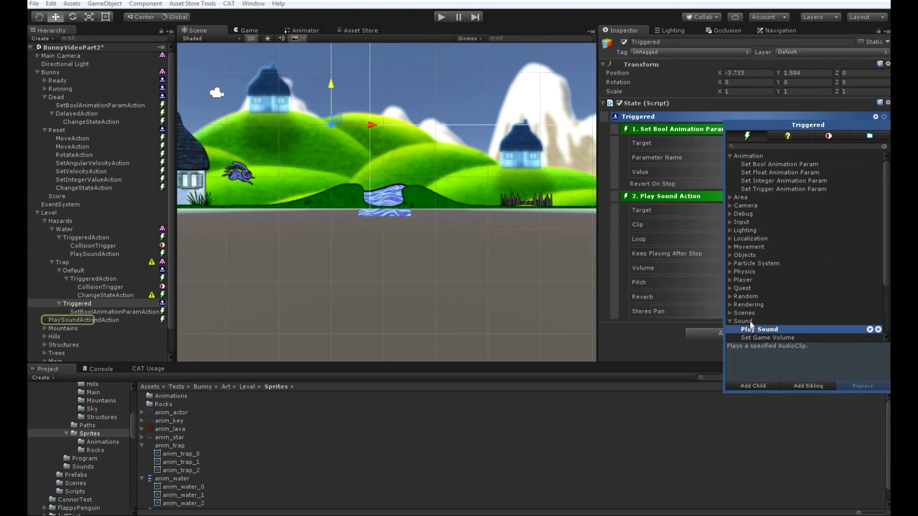
click(730, 247)
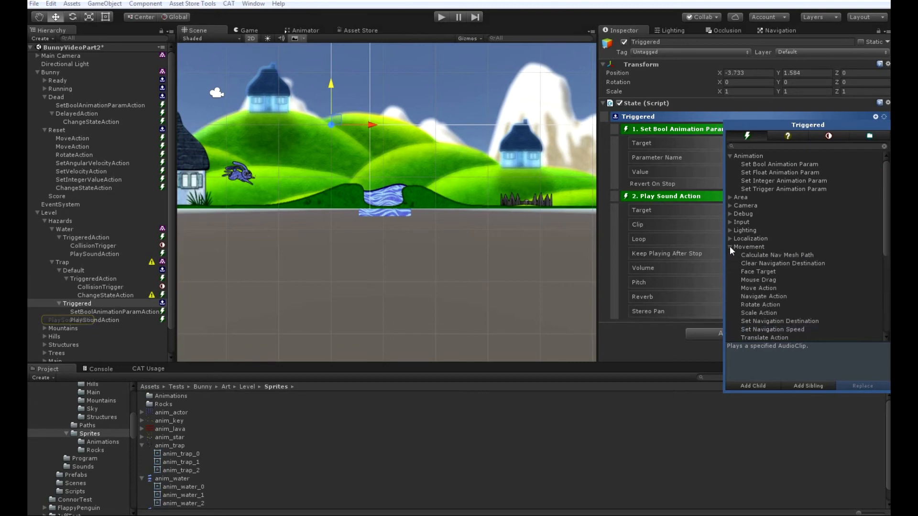
double_click(760, 288)
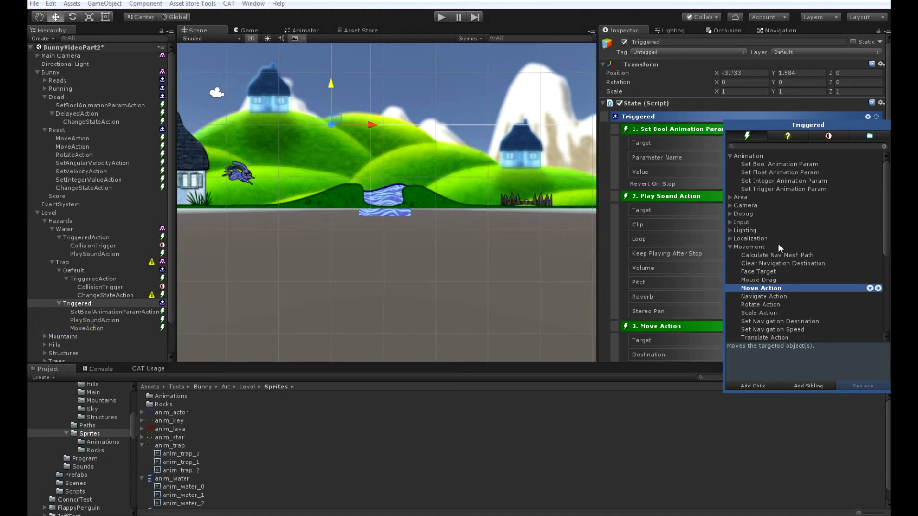
Add a State Machine Change State trigger to the Trap's Triggered state
scroll(778, 243, down, 5)
click(827, 137)
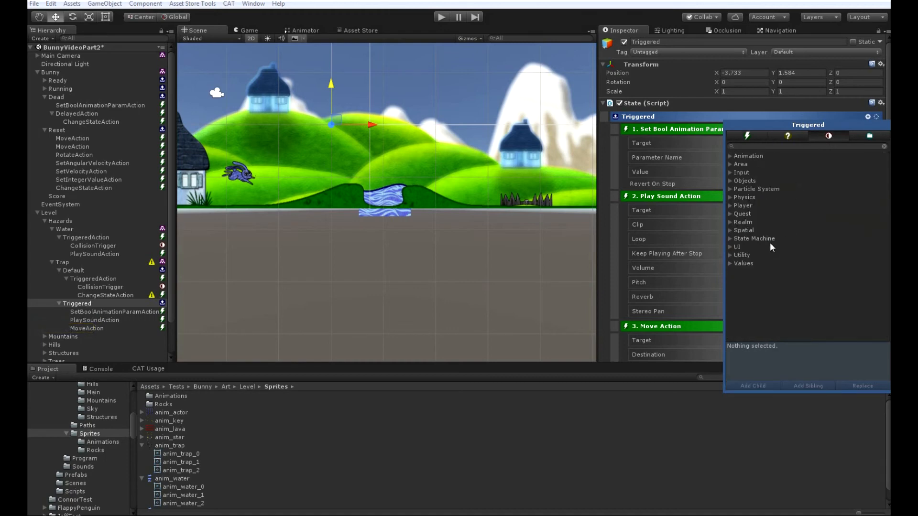
click(732, 239)
double_click(765, 246)
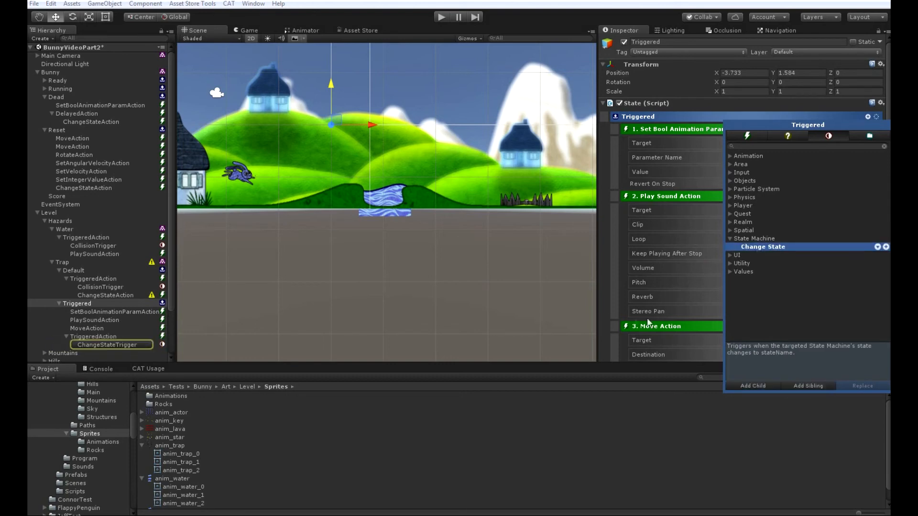
click(603, 316)
scroll(604, 313, down, 5)
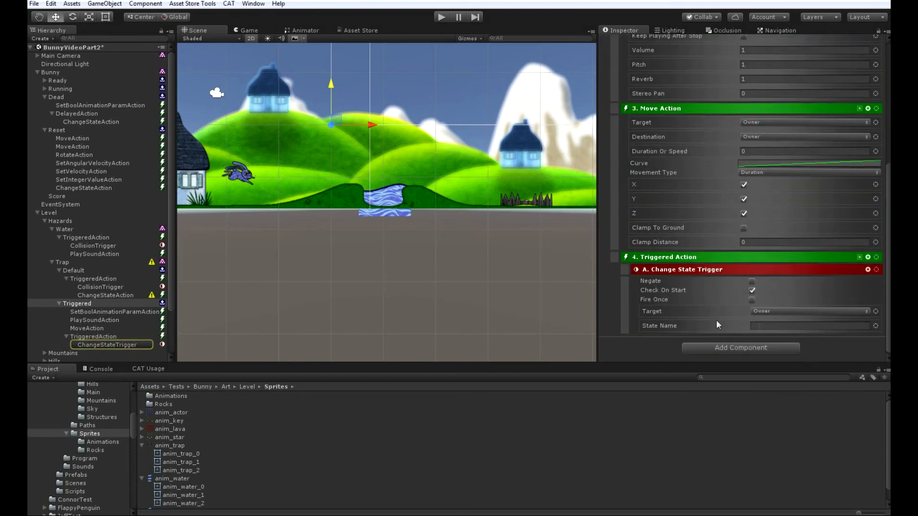
Add a Change State action under the Triggered state's Triggered Action
click(867, 257)
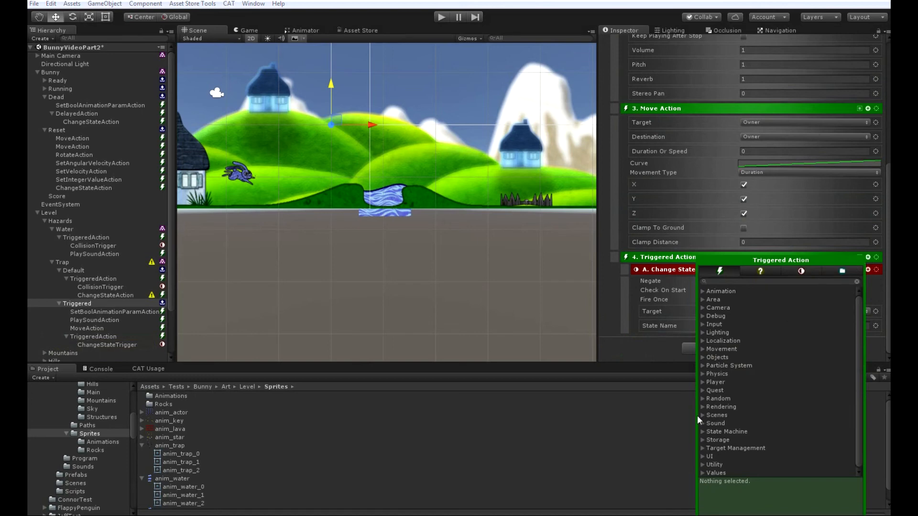
click(701, 432)
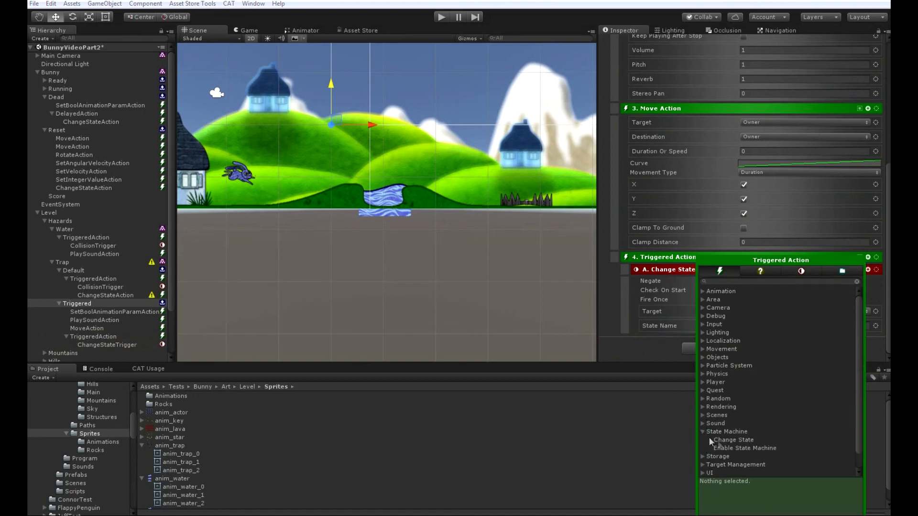
double_click(737, 439)
click(614, 337)
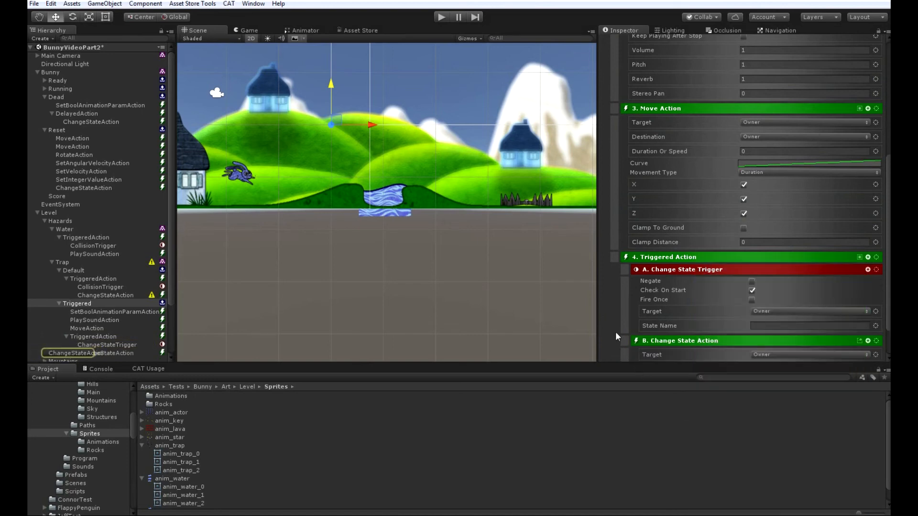
Set the Set Bool Animation Param Action's parameter name to Triggered and enable Value and Revert On Stop
scroll(616, 330, up, 5)
click(772, 157)
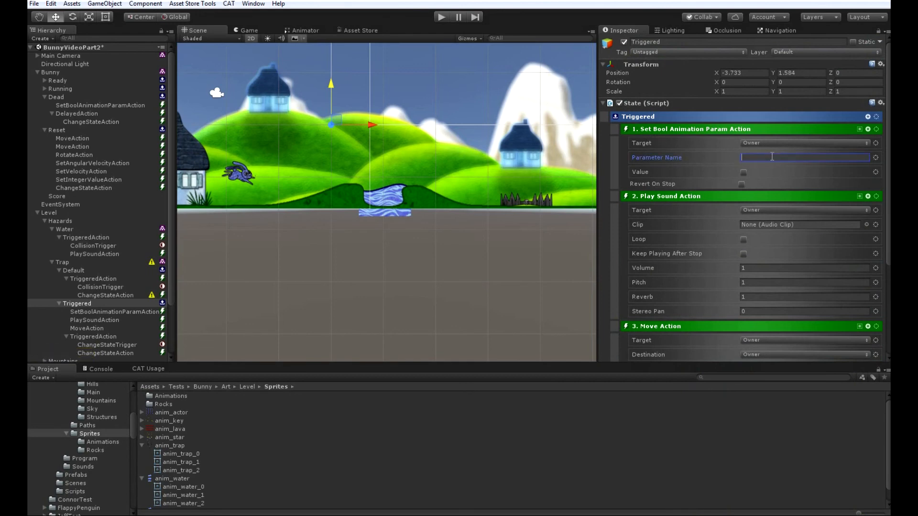
text(Triggered)
click(744, 172)
click(741, 185)
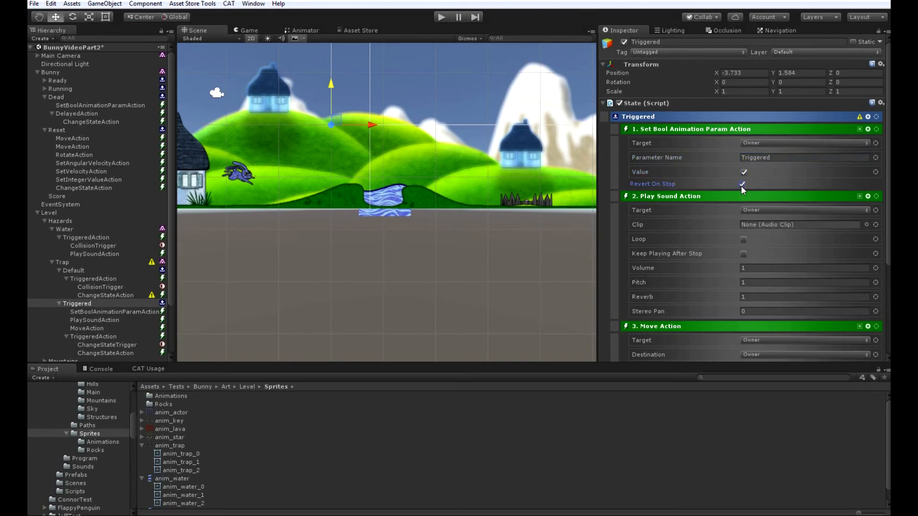
Assign the s08 sound clip to the Triggered state's Play Sound Action and enable Keep Playing After Stop
click(87, 464)
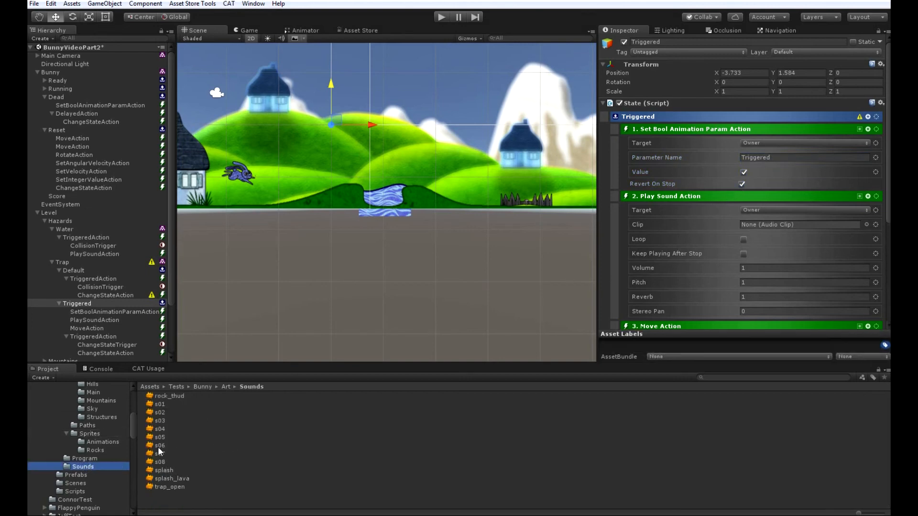
drag(153, 462, 767, 225)
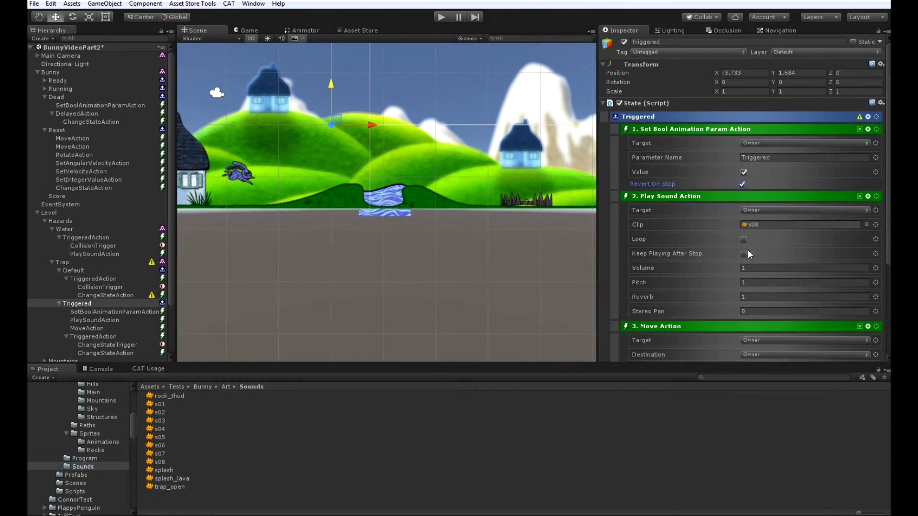
click(744, 254)
Set the Move Action's target to Player and show the offset option for its Owner destination
scroll(696, 293, down, 6)
click(775, 185)
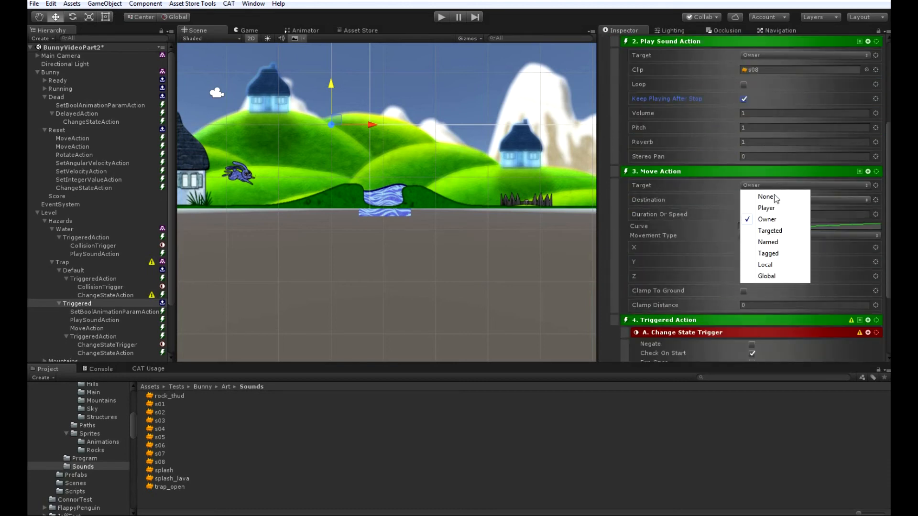
click(773, 208)
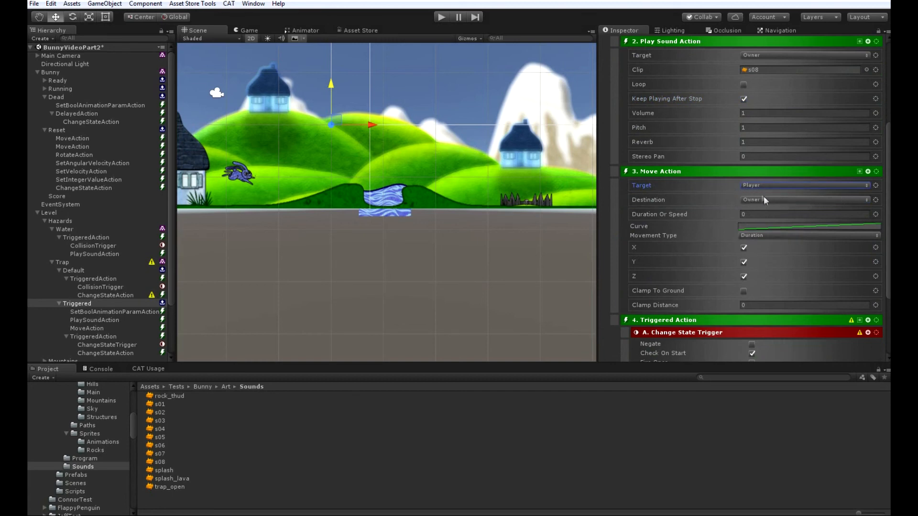
click(877, 200)
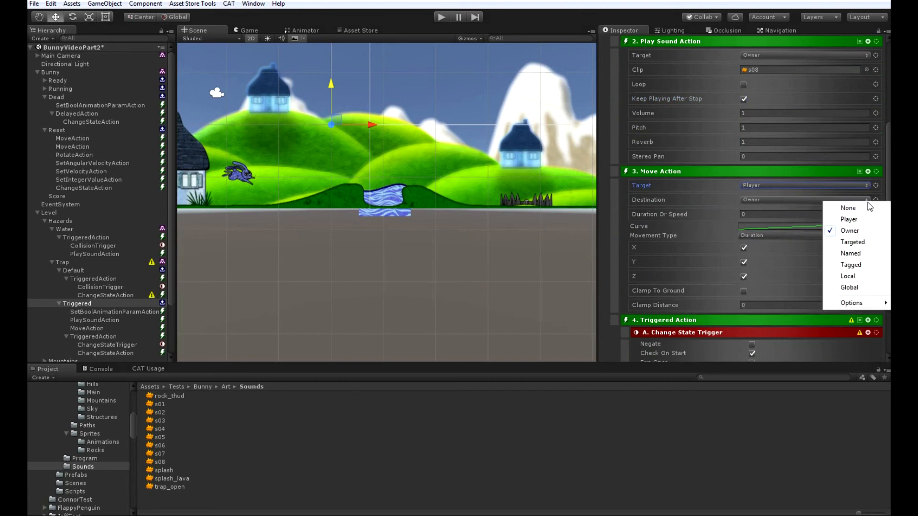
mouse_move(861, 305)
click(782, 341)
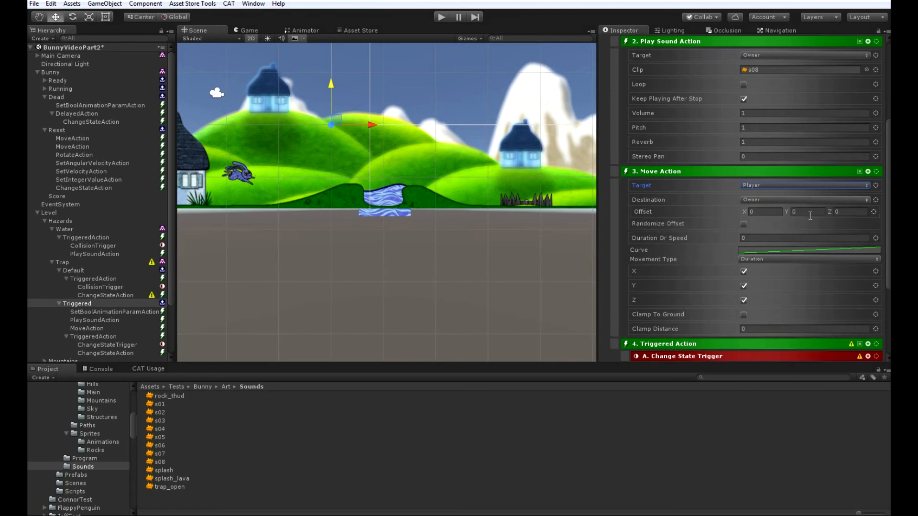
Set the Move Action's destination offset Y to 0.5 and its duration to 0.2
click(808, 212)
text(0.5)
drag(751, 239, 658, 224)
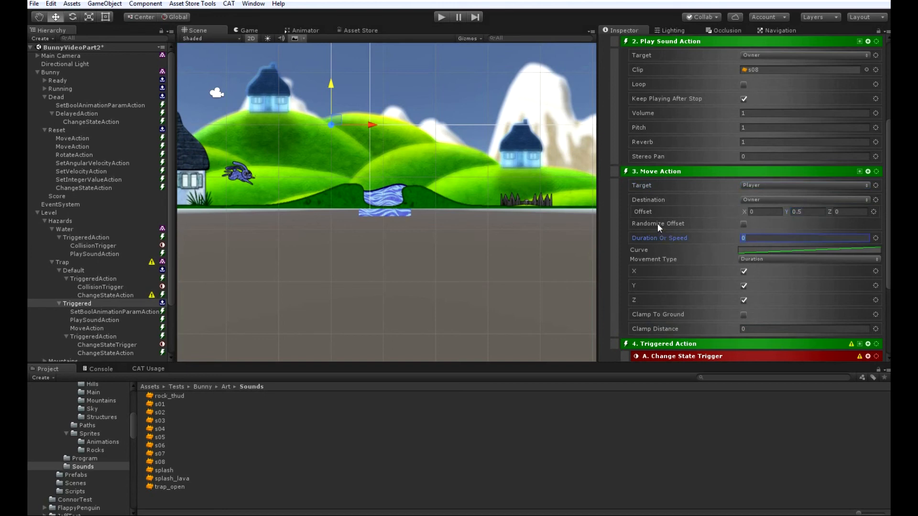
text(0.2)
Make the Change State Trigger watch the Player's Reset state and set the Change State Action's state name to Default
scroll(673, 201, down, 3)
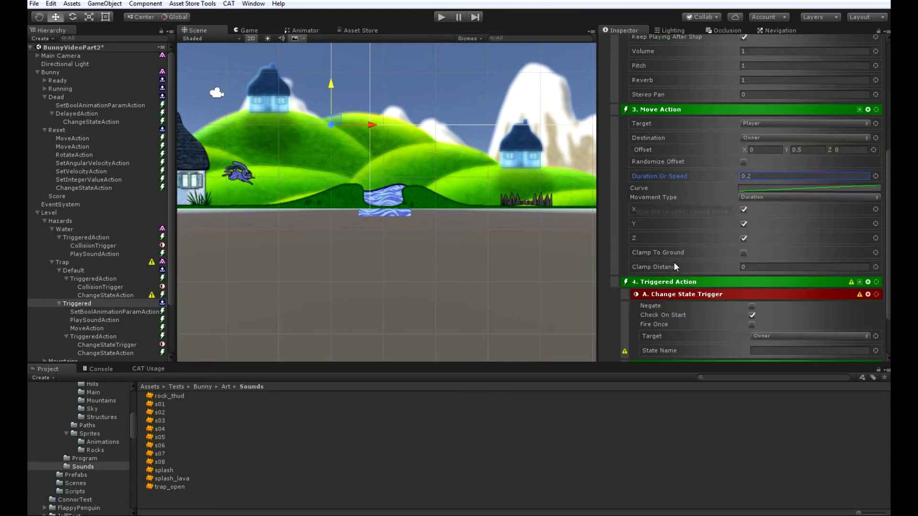
scroll(674, 263, down, 3)
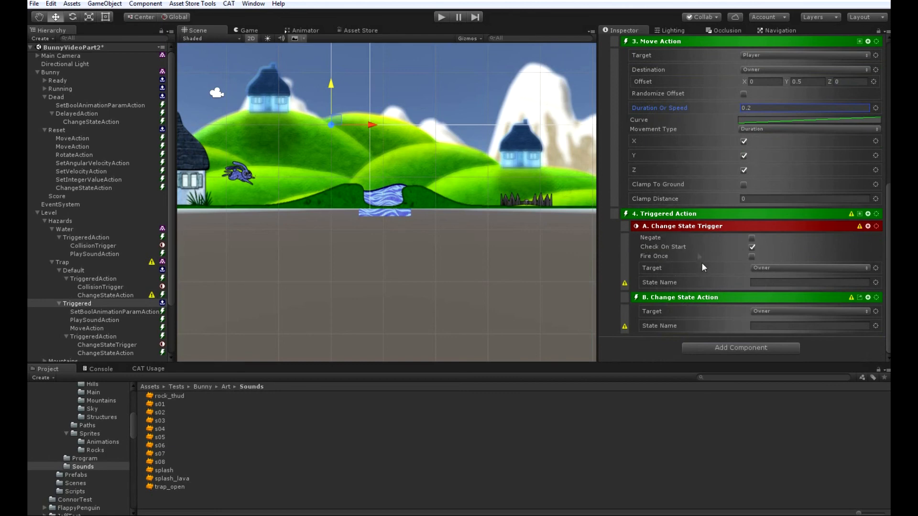
click(784, 269)
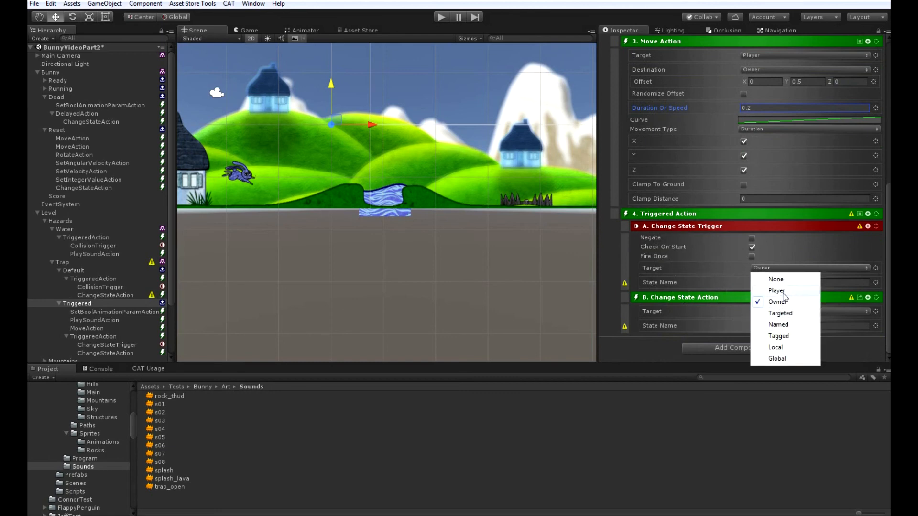
click(782, 291)
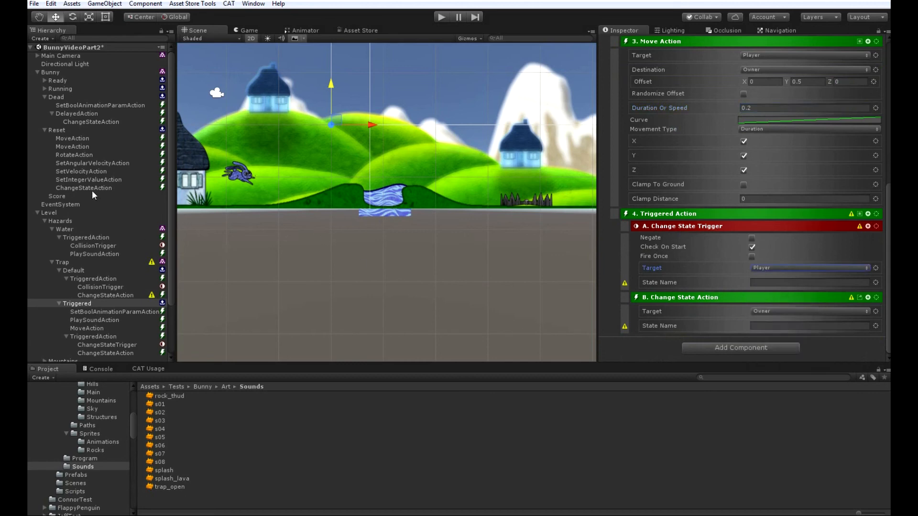
drag(58, 131, 765, 285)
drag(73, 268, 764, 327)
Tag the Water object as Hazard
scroll(127, 223, down, 3)
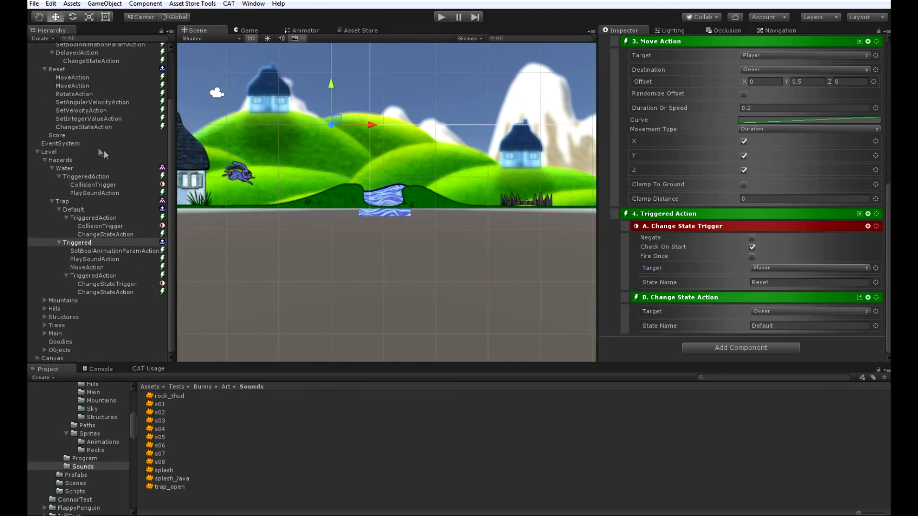
click(71, 168)
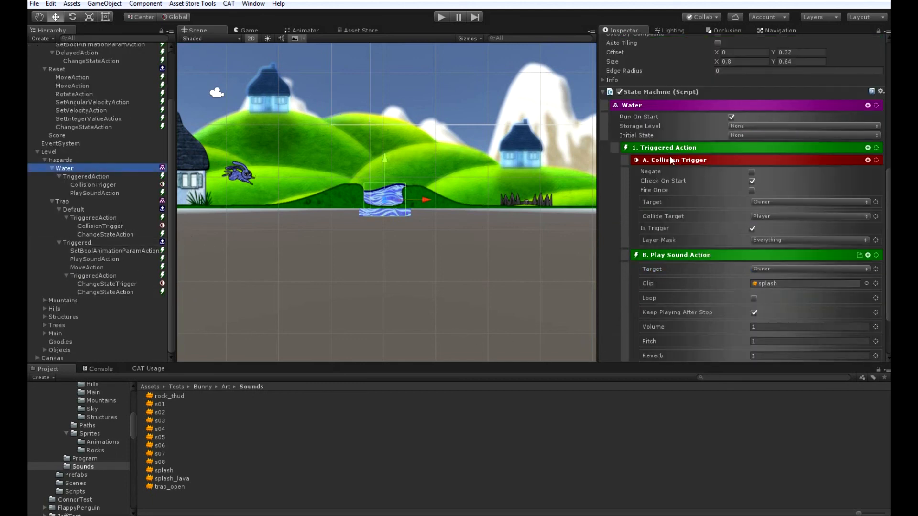
scroll(671, 159, up, 5)
scroll(671, 159, up, 5)
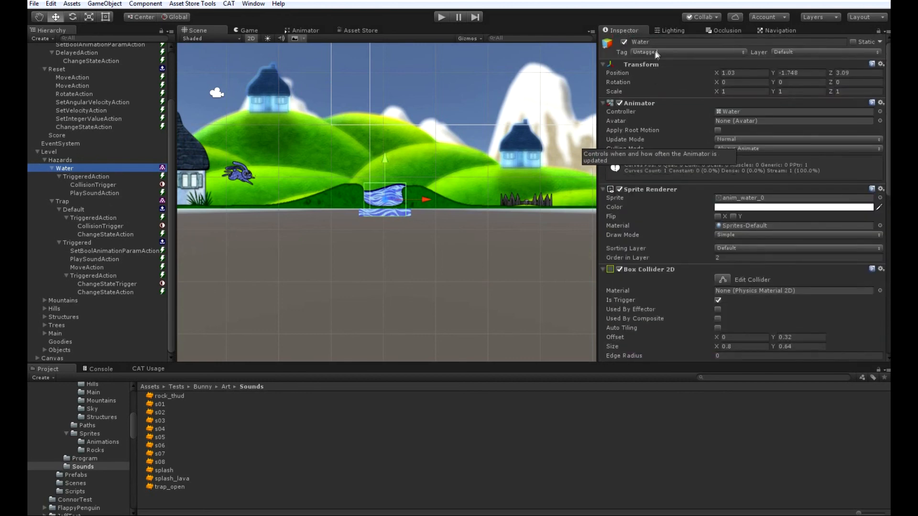
click(657, 51)
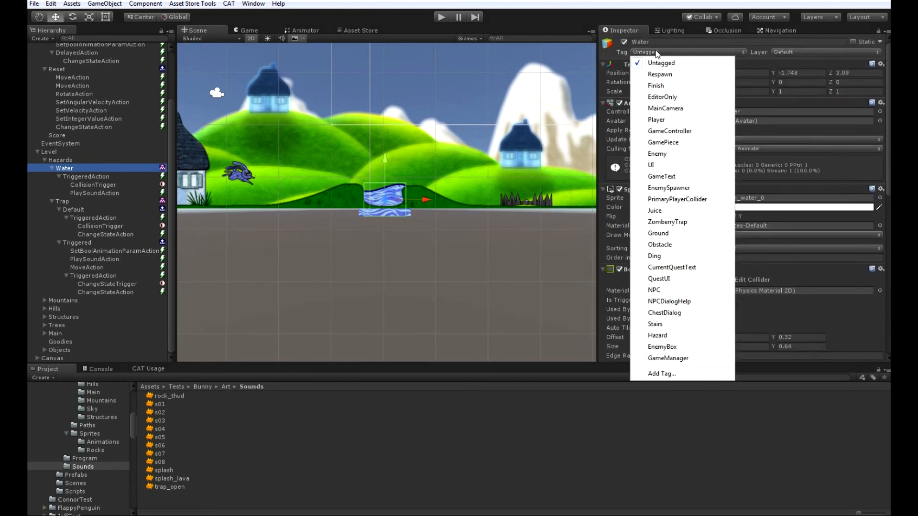
click(670, 337)
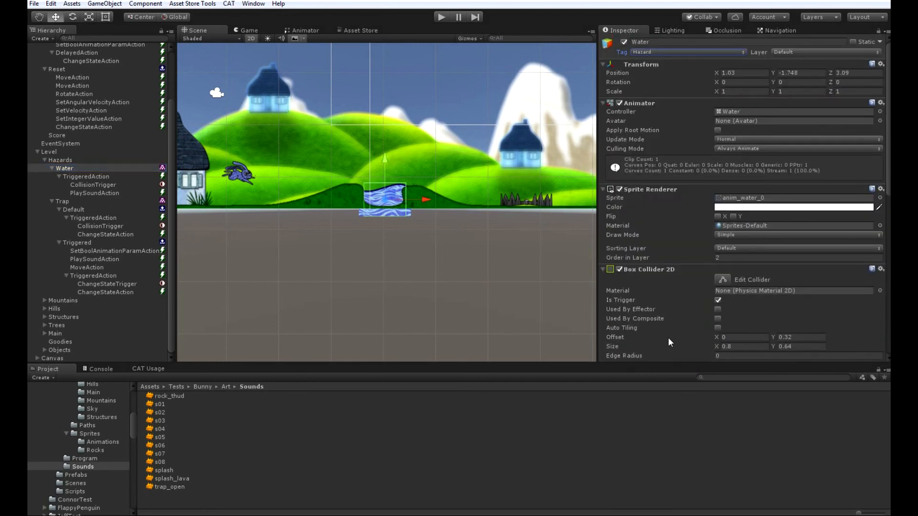
Tag the Trap object as Hazard
click(70, 202)
click(656, 51)
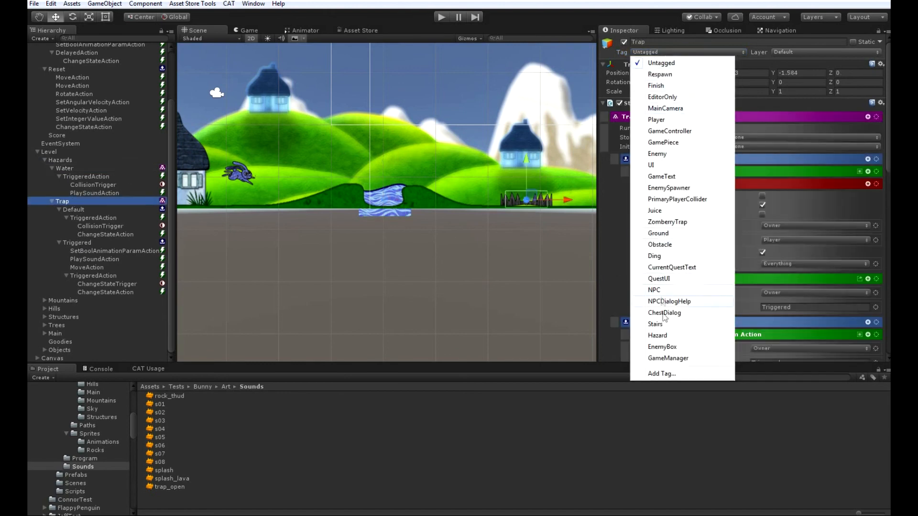
click(659, 336)
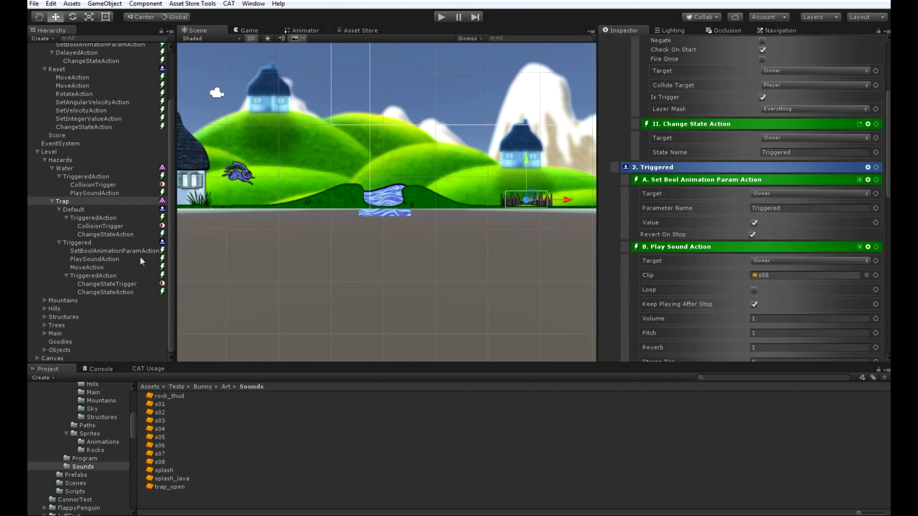
Set the Trap state machine's initial state to Default
scroll(627, 248, up, 5)
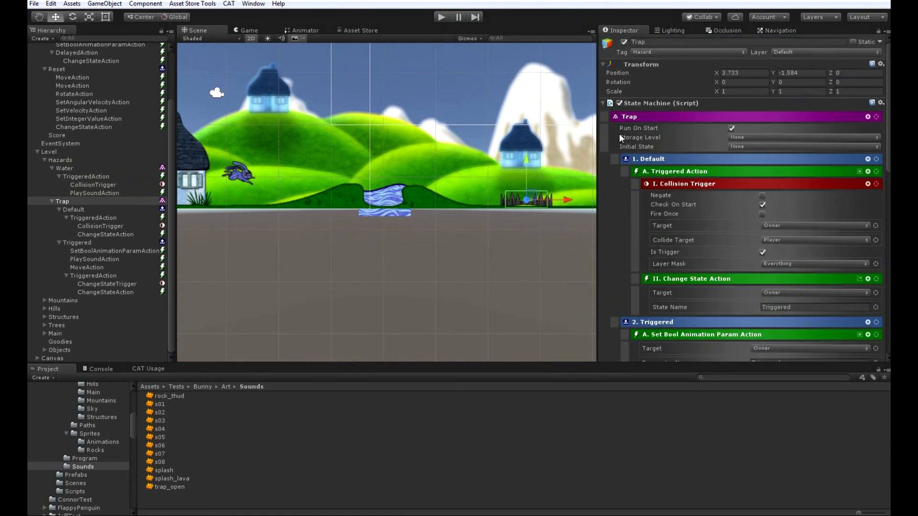
click(757, 147)
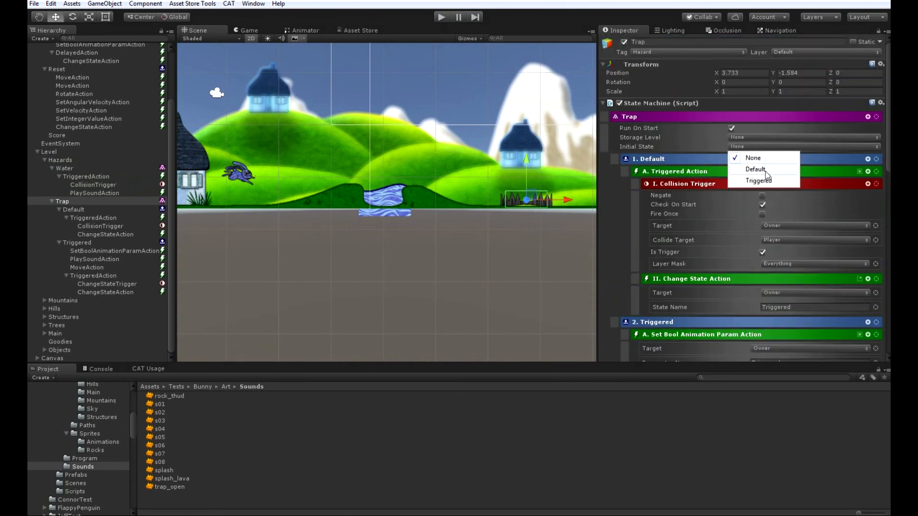
click(765, 171)
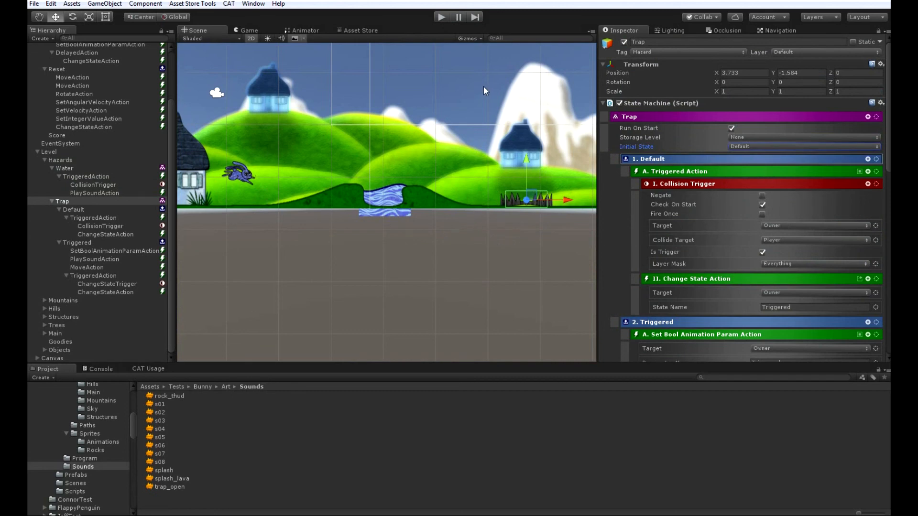
Run the scene and start a round of Bun Run to test the hazards
click(440, 17)
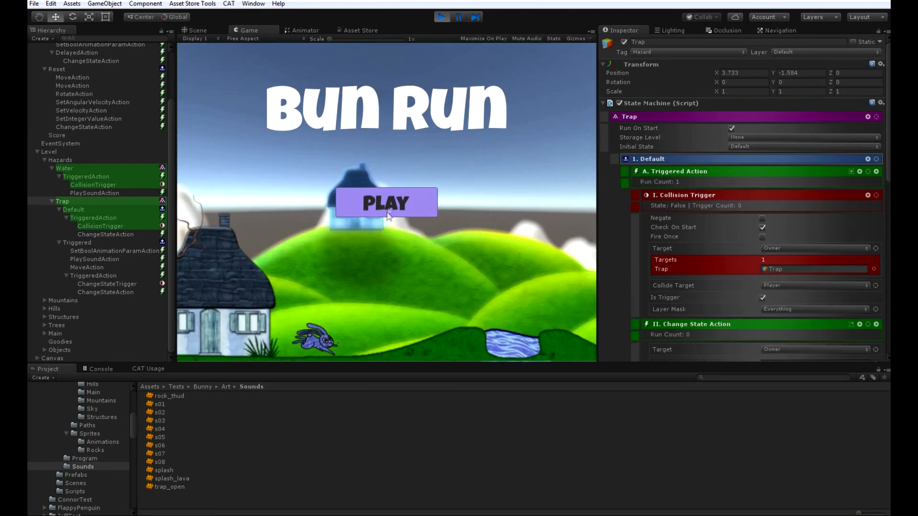
click(388, 198)
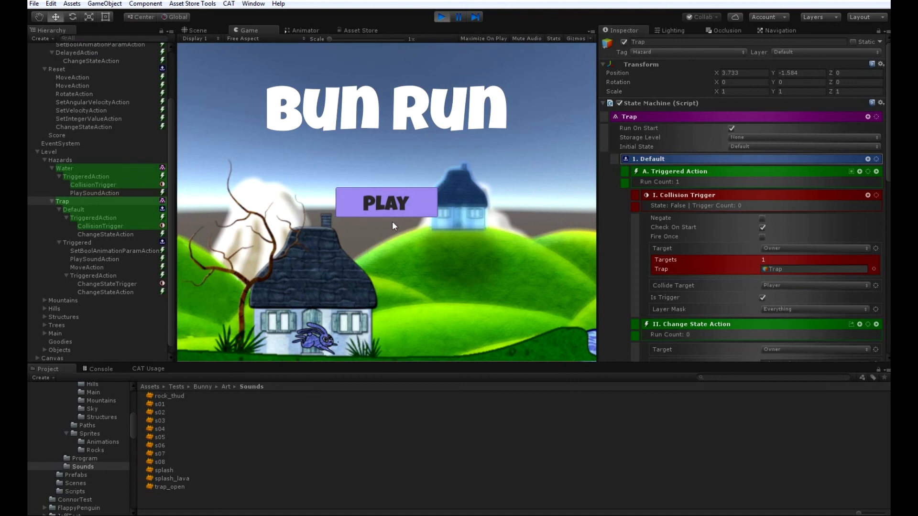
click(391, 205)
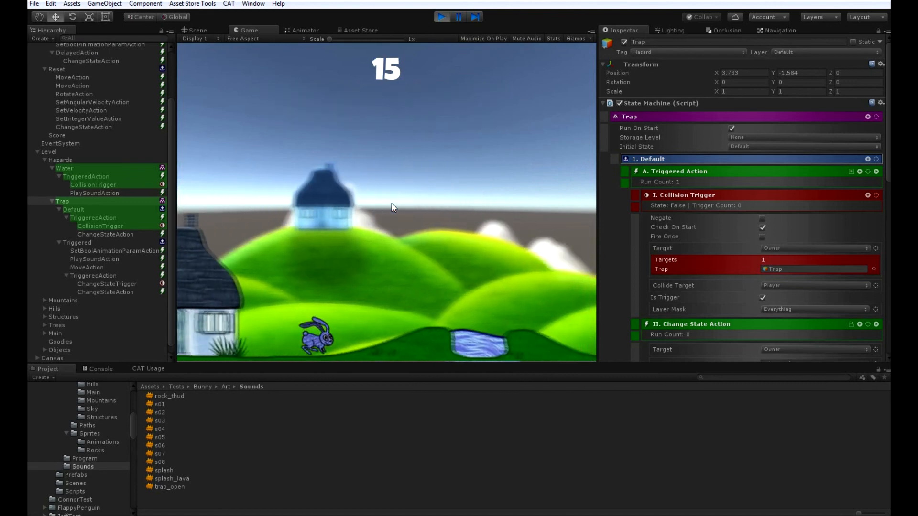